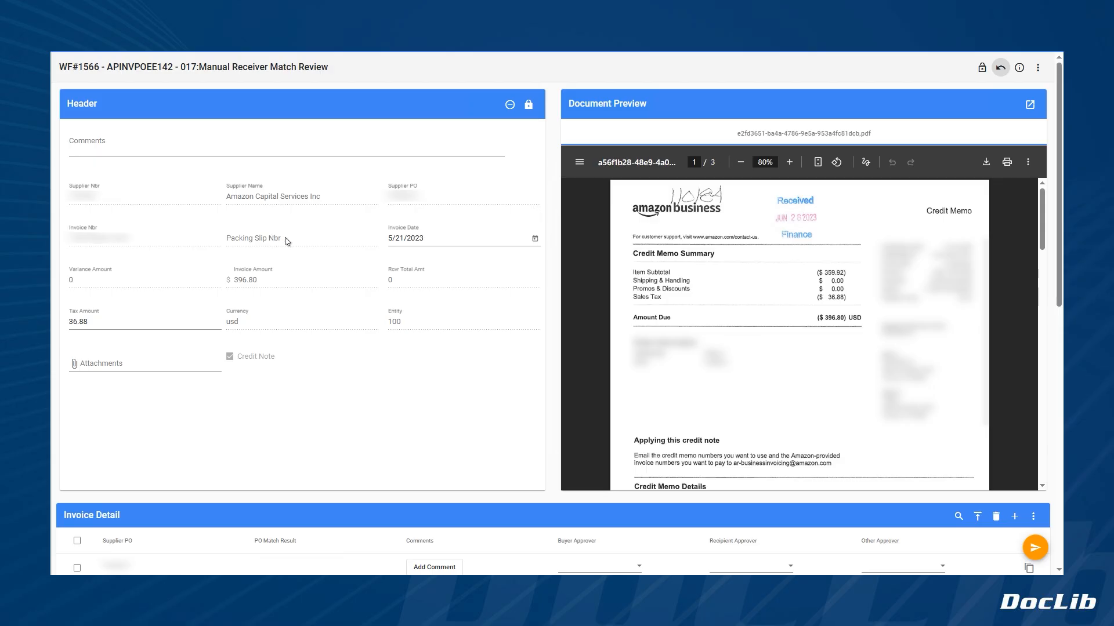
- Hide the Packing Slip Nbr and Attachments fields in the Header section and reopen workflow 1566
click(509, 105)
click(303, 250)
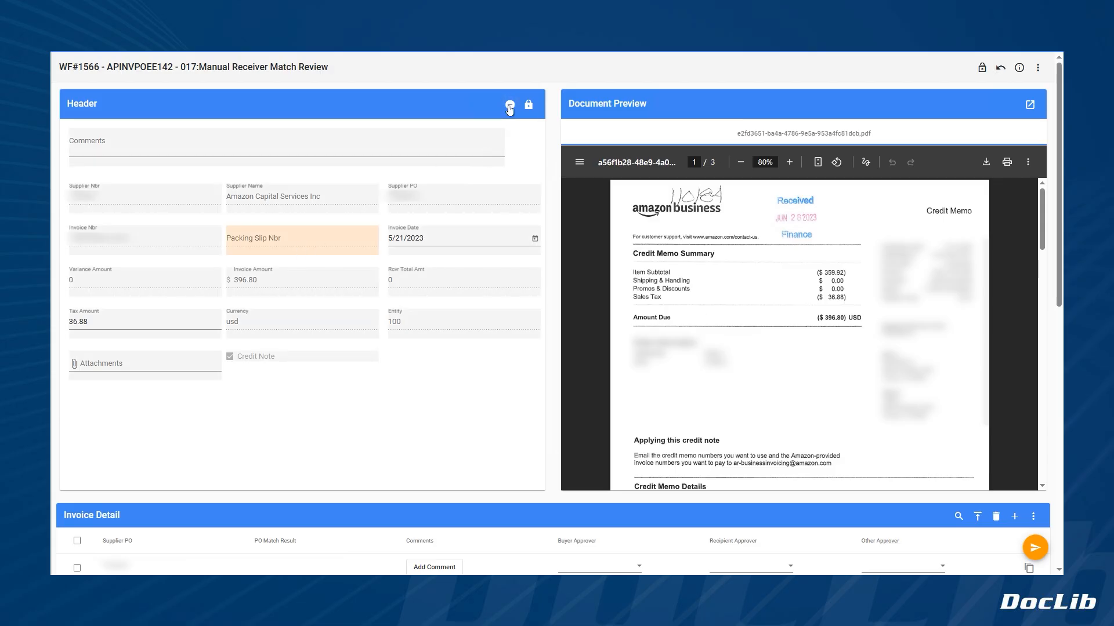
click(135, 374)
click(510, 107)
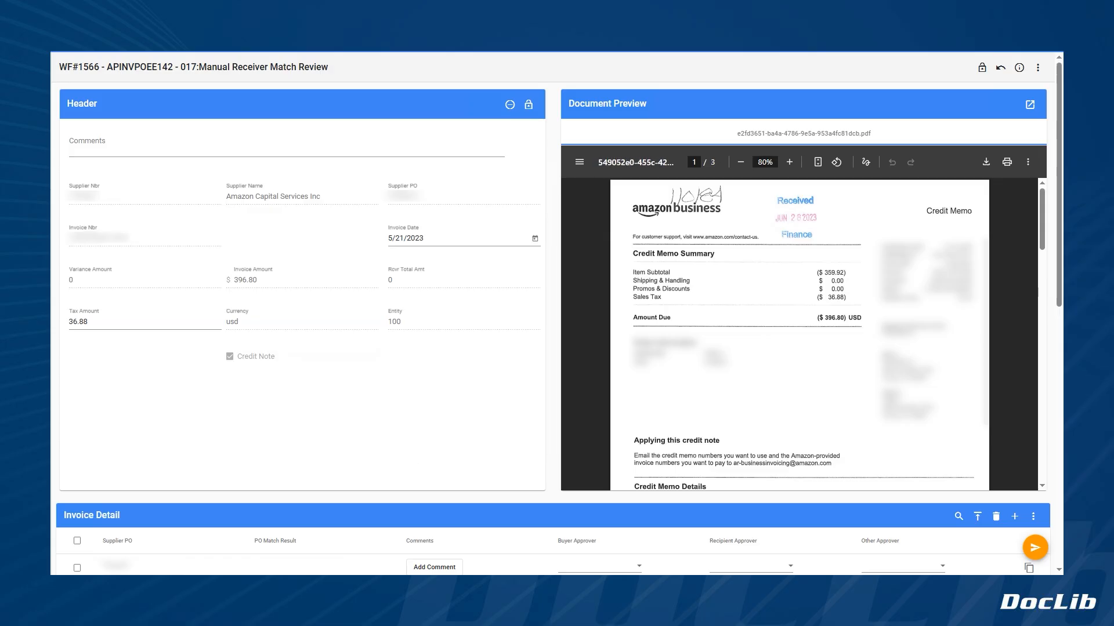
click(86, 369)
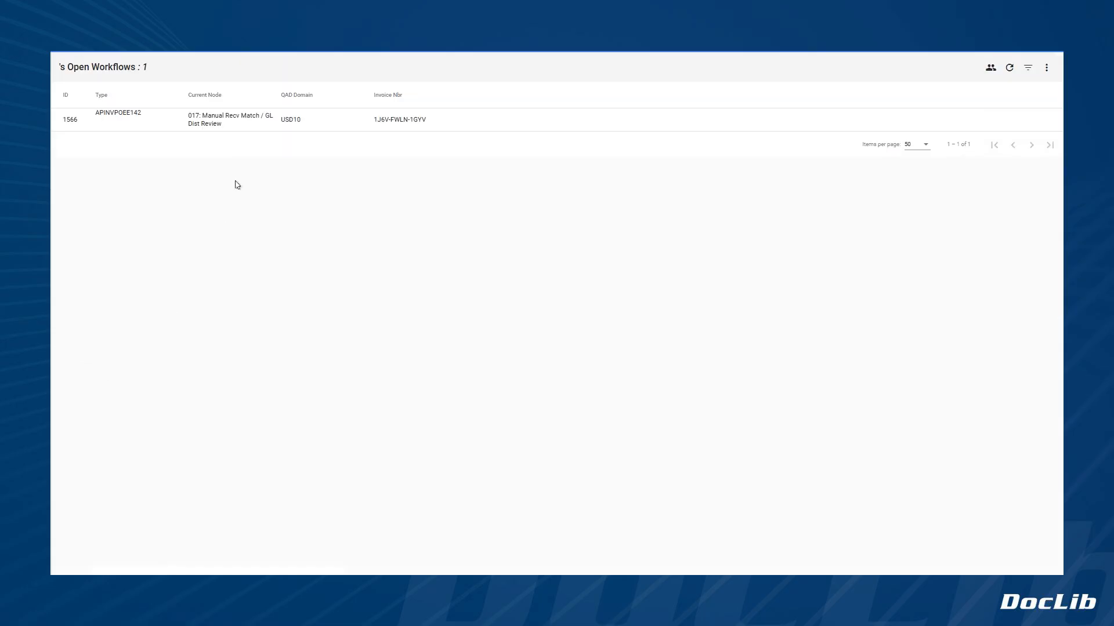
click(142, 121)
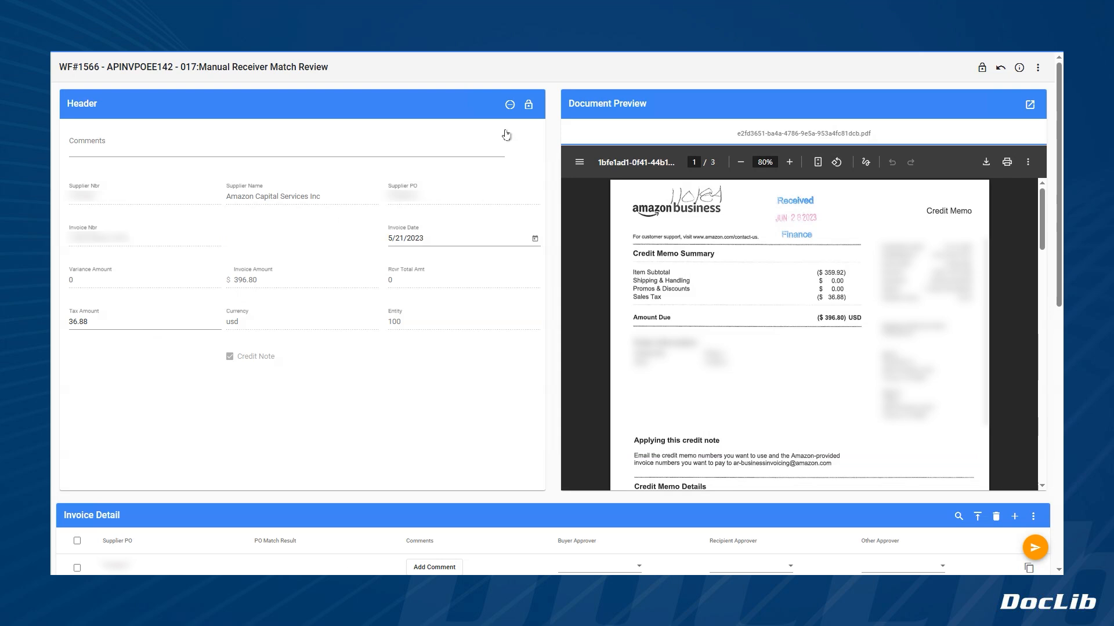
- Rearrange the Header fields by closing the Packing Slip Nbr gap, placing Credit Note above Supplier Nbr and Tax Amount below Currency, and save the layout
click(528, 107)
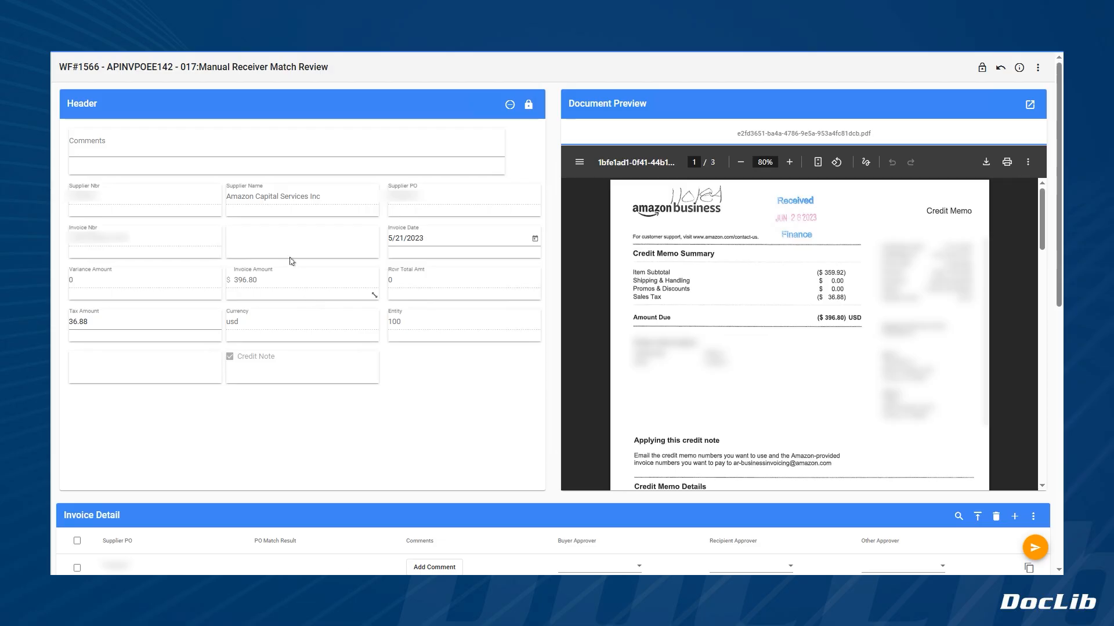
drag(291, 265, 290, 389)
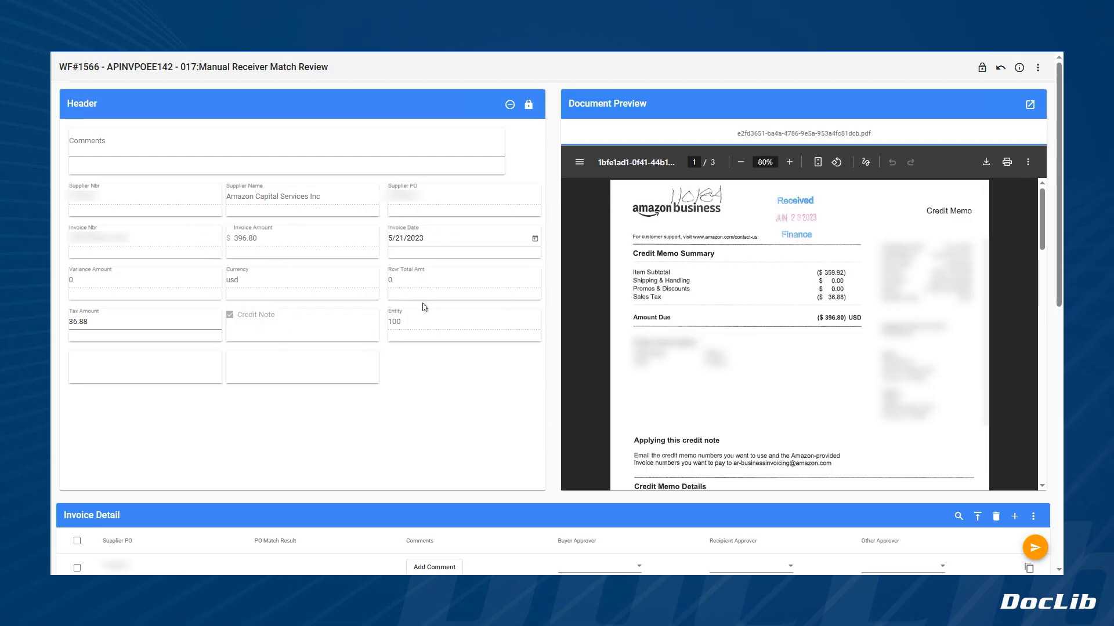
drag(296, 338, 142, 228)
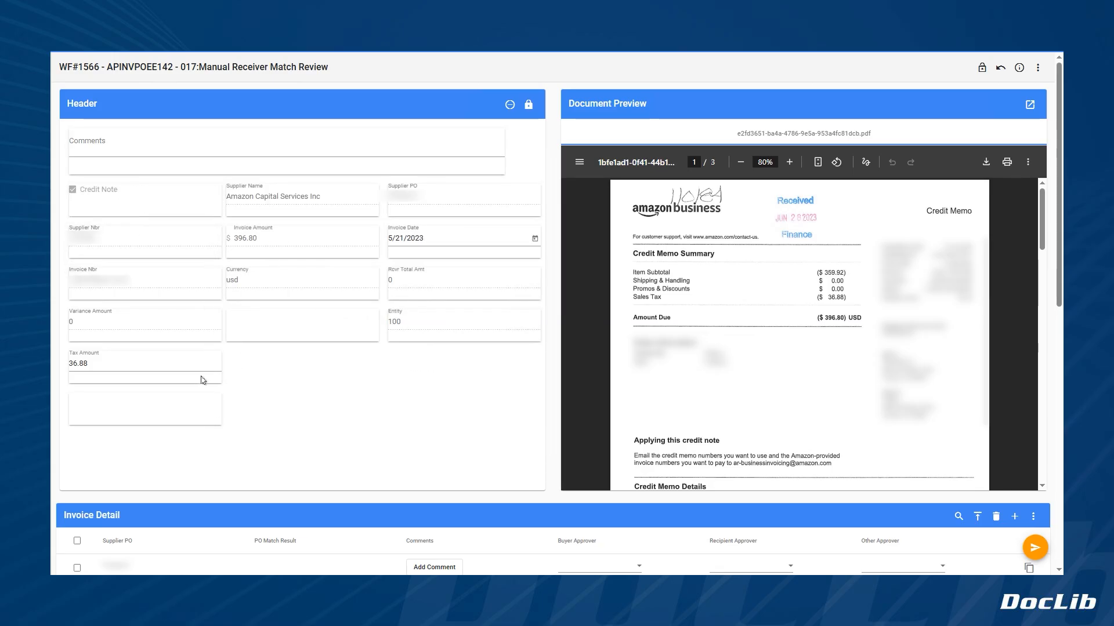
drag(216, 376, 348, 346)
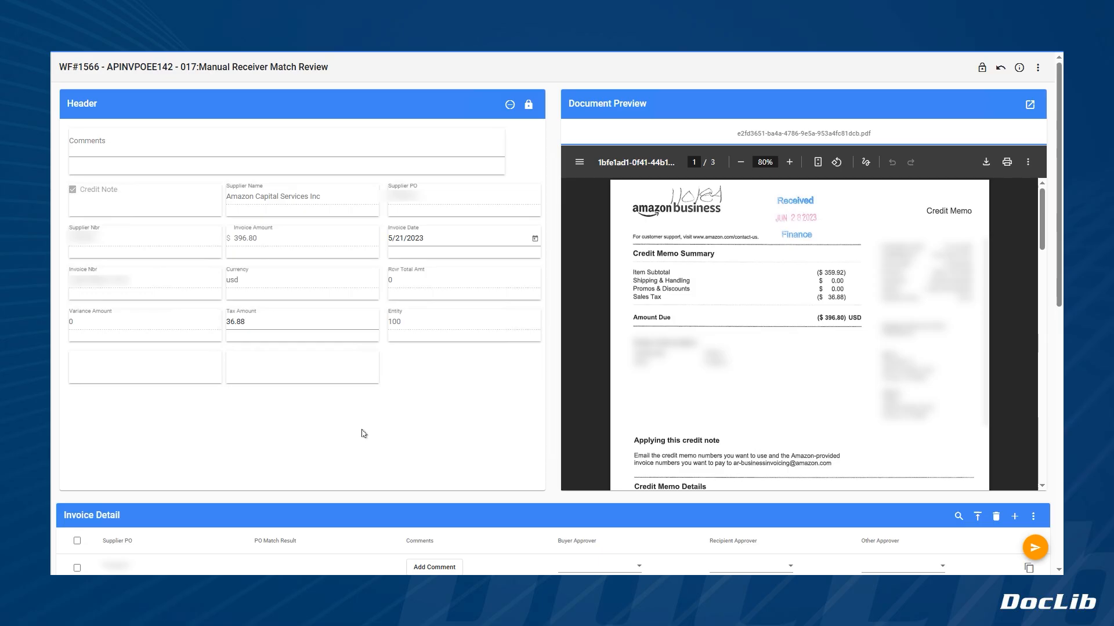
click(529, 107)
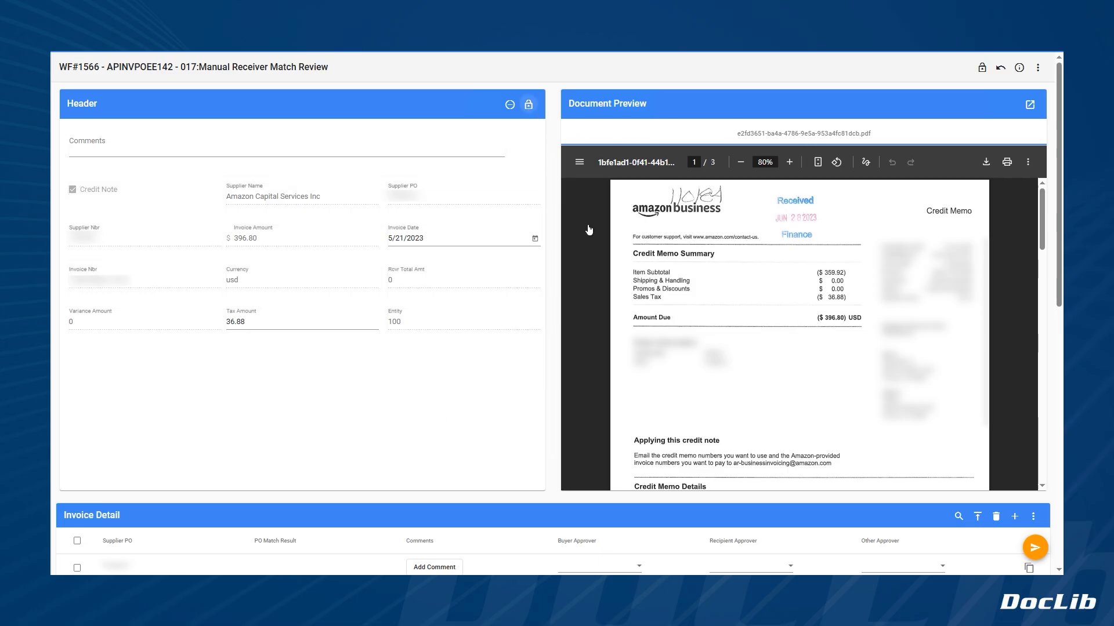
click(1039, 68)
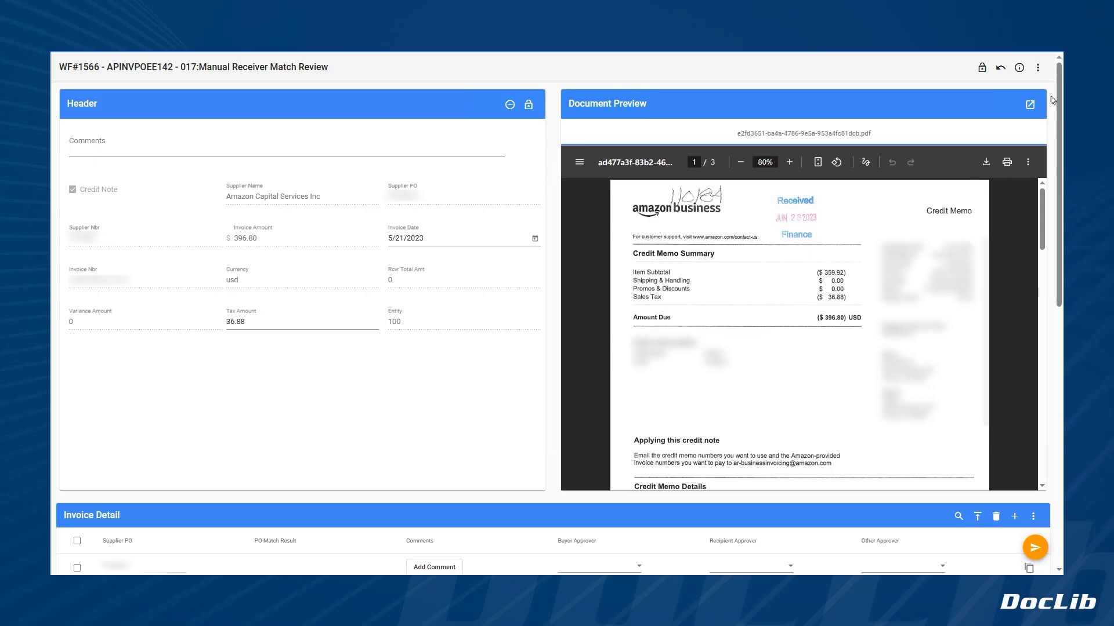
- Unlock the section layout and shorten the Header section so it ends above the lower edge of Document Preview
click(982, 68)
drag(542, 461, 548, 407)
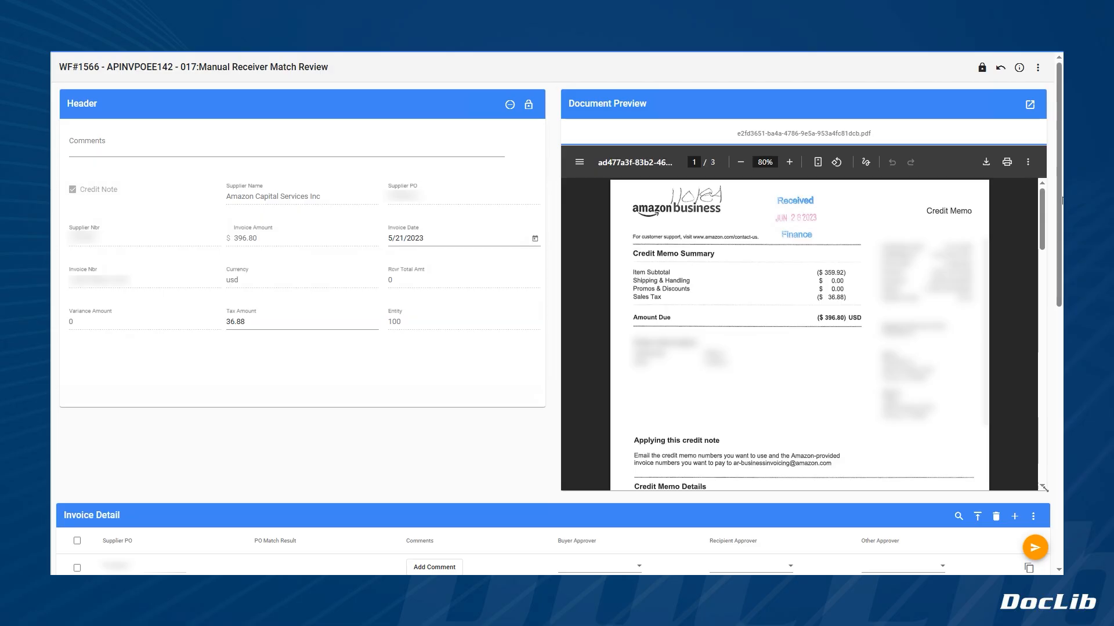
- Resize Voucher Detail to half width, place it above the Header beside Document Preview, and extend it to about the preview's height
drag(1060, 161, 1062, 347)
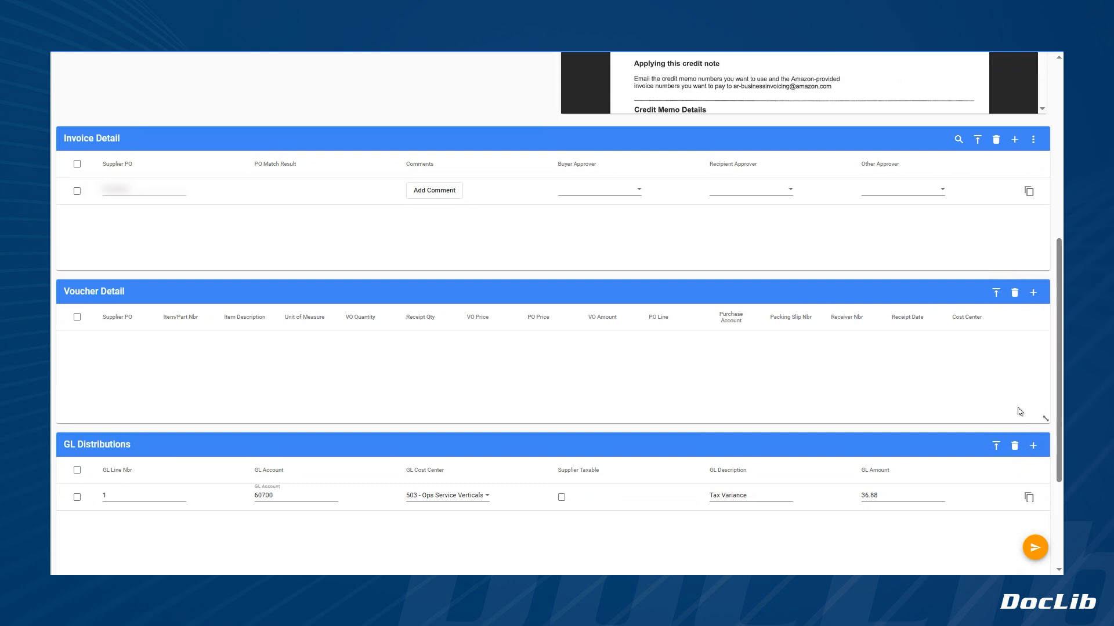
drag(1043, 418, 537, 463)
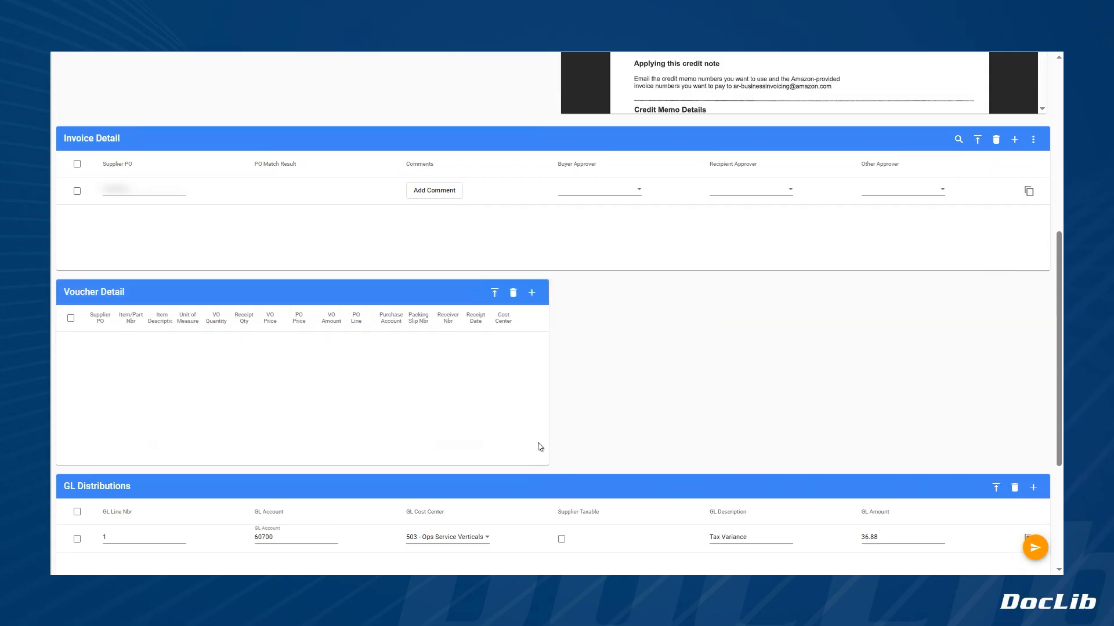
drag(541, 460, 537, 436)
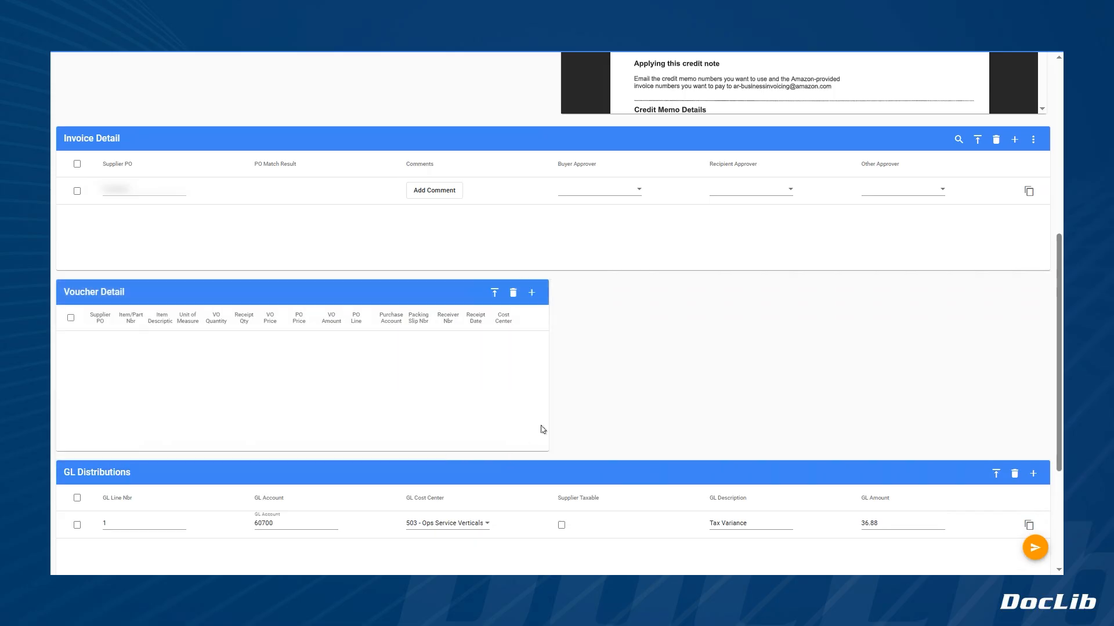
drag(405, 291, 405, 115)
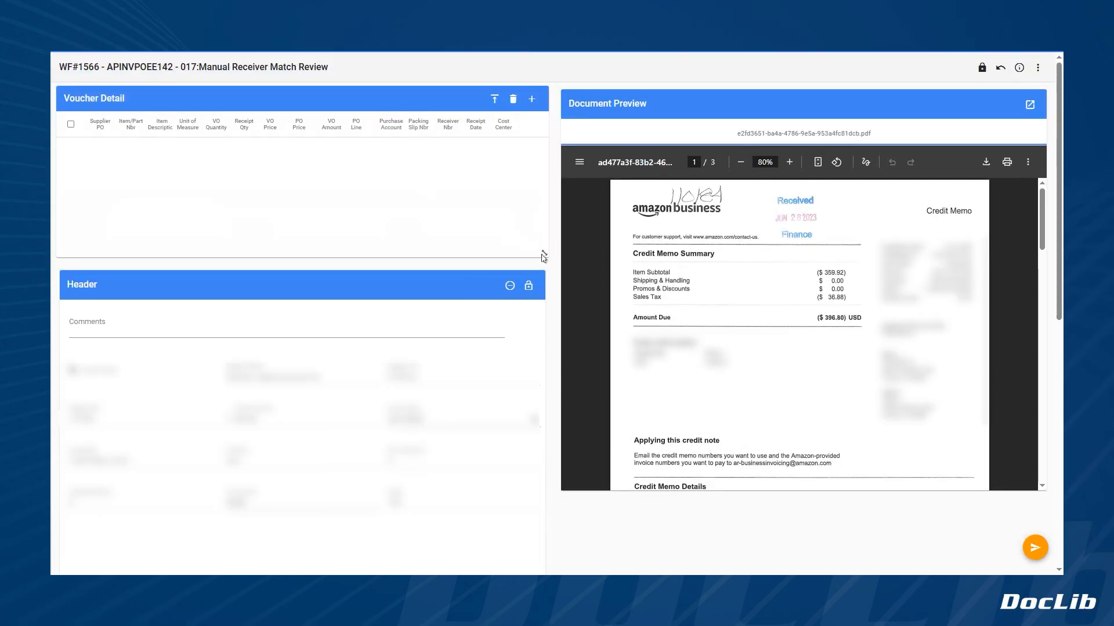
drag(544, 254, 544, 494)
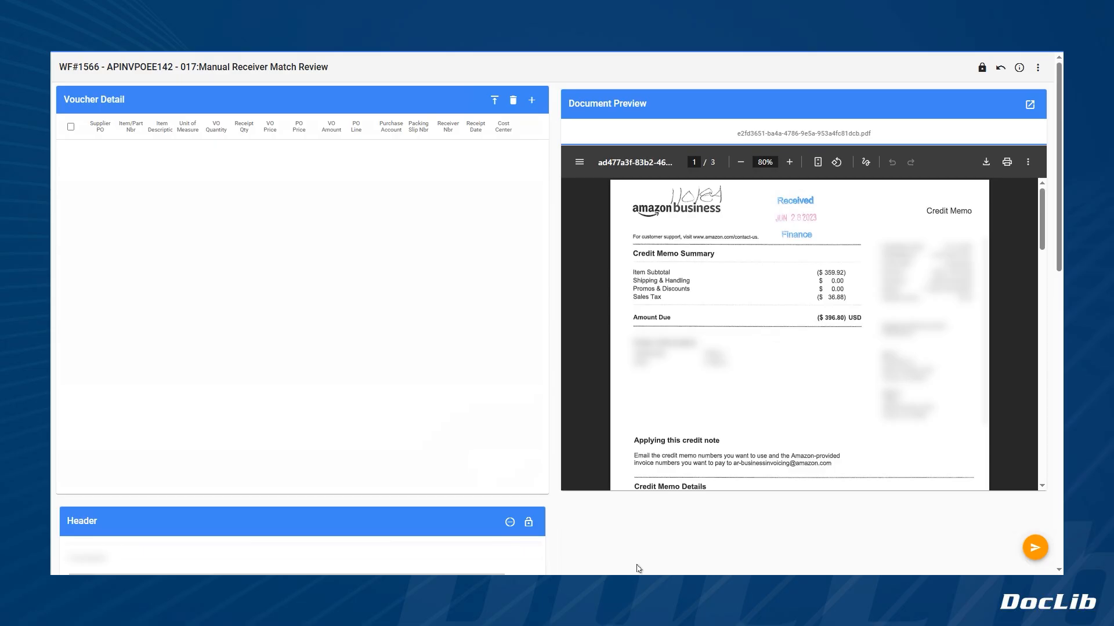
- Narrow the Invoice Detail section to half width, place it directly below Document Preview beside the Header, and make it taller
scroll(638, 568, down, 6)
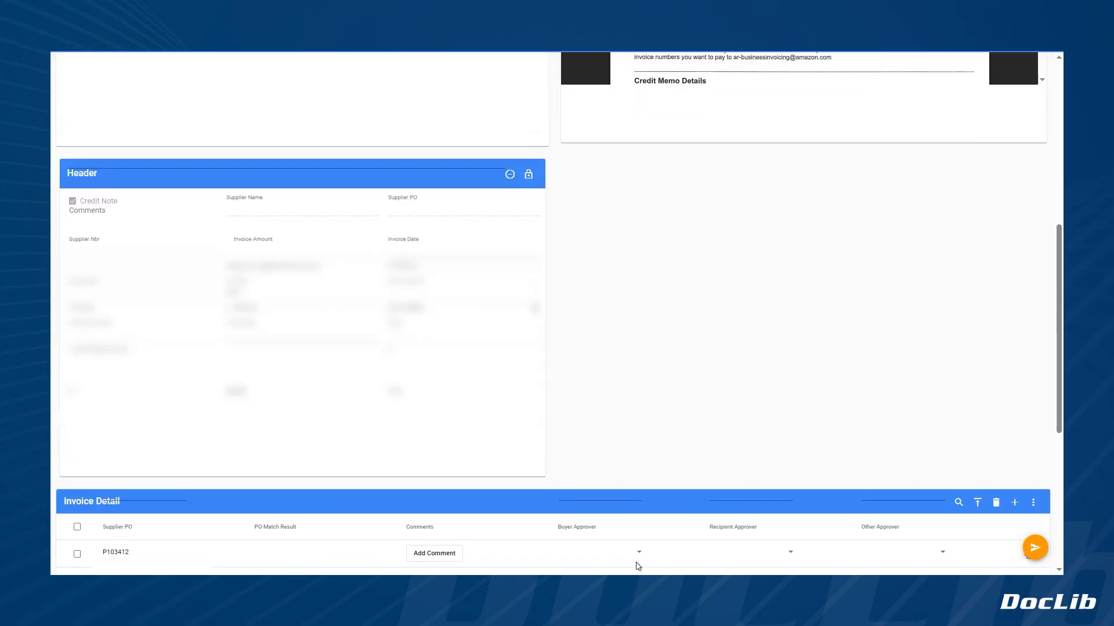
scroll(638, 567, down, 1)
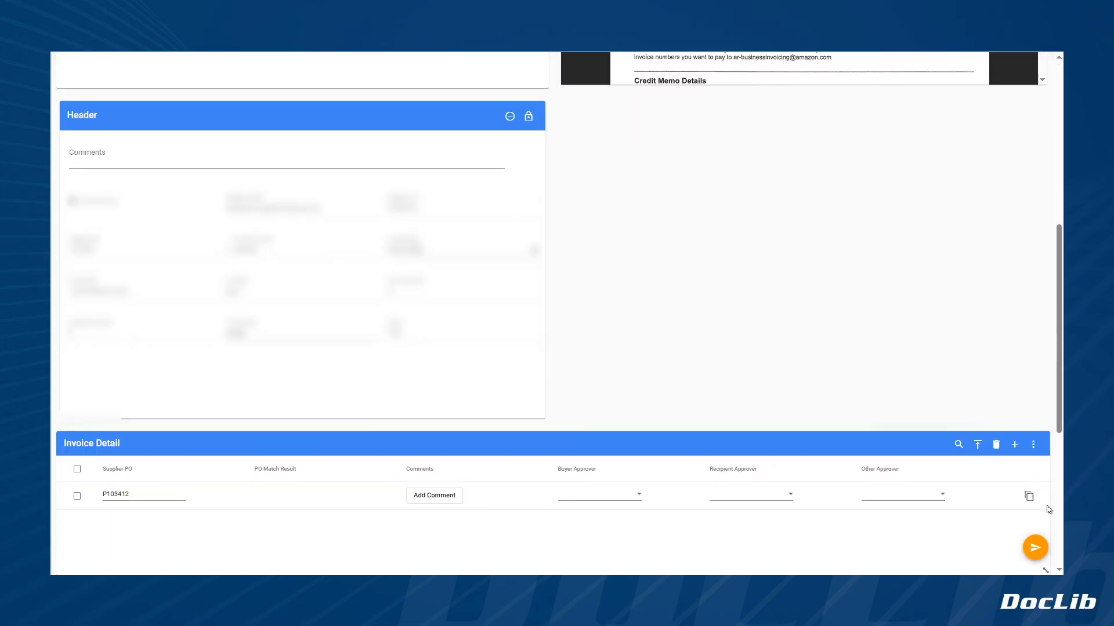
drag(1044, 571, 540, 574)
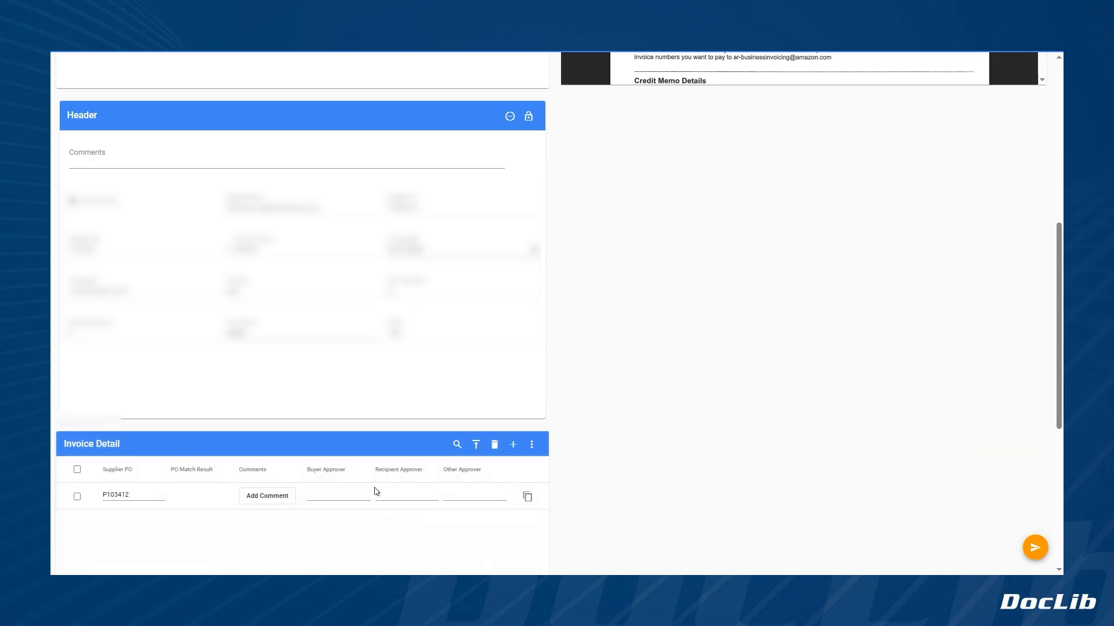
drag(323, 451, 822, 110)
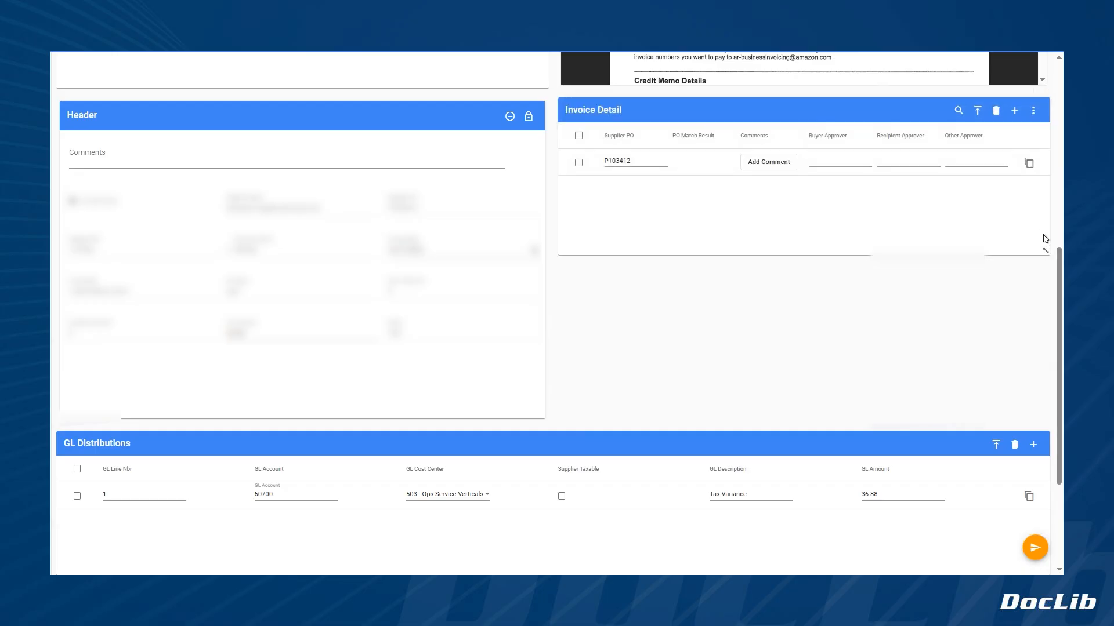
drag(1044, 252, 1018, 416)
- Save the rearranged section layout and reopen workflow 1566 to check the section positions
drag(1060, 365, 1060, 73)
click(1038, 68)
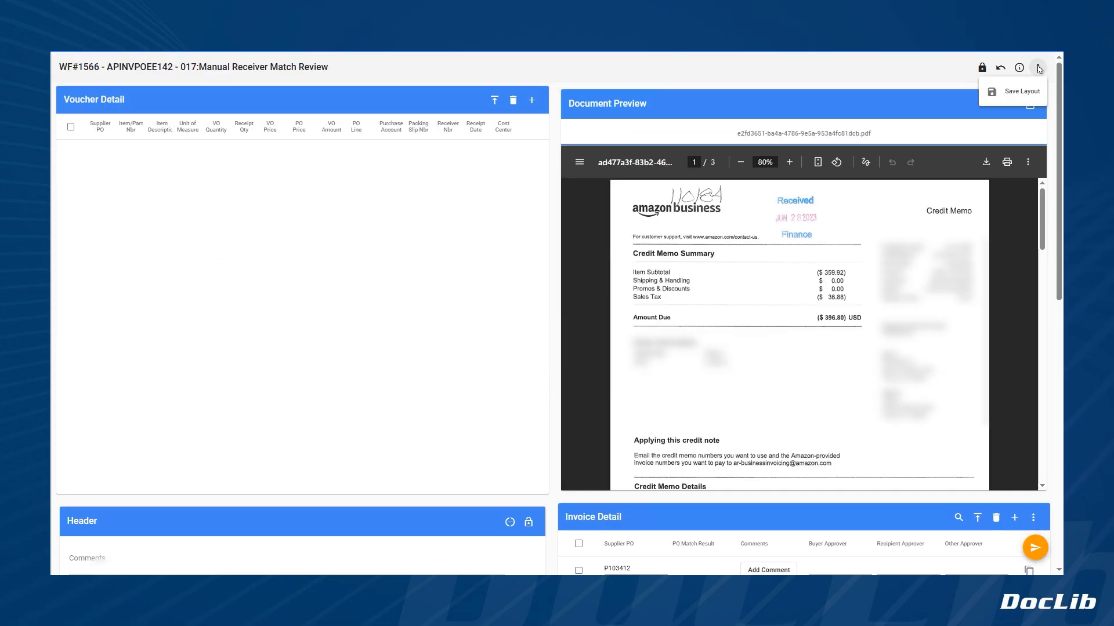
click(1015, 94)
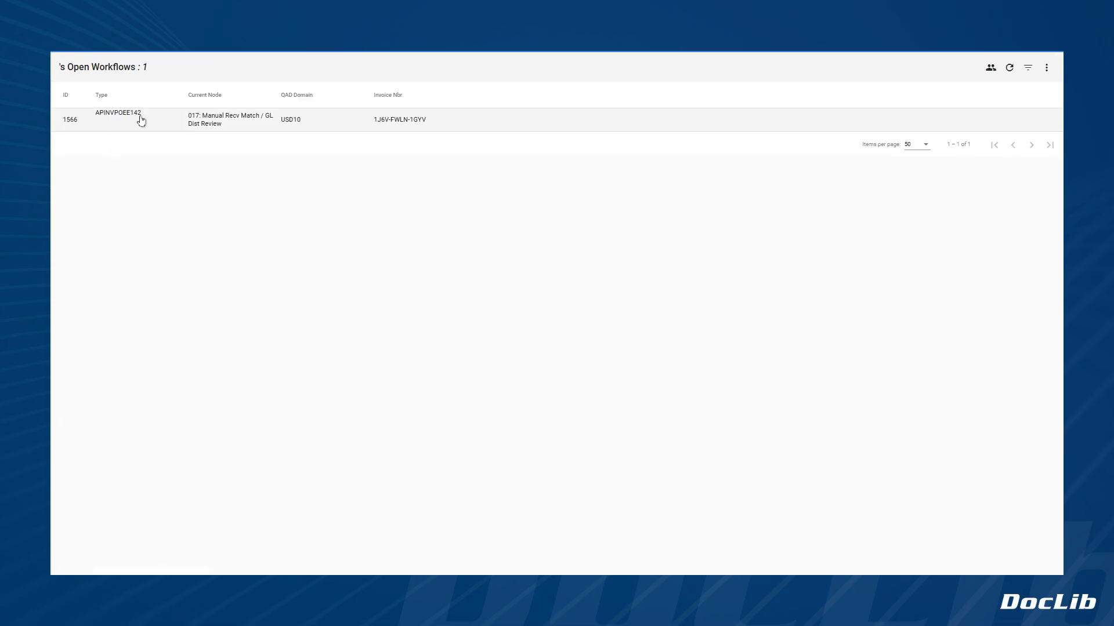
click(142, 121)
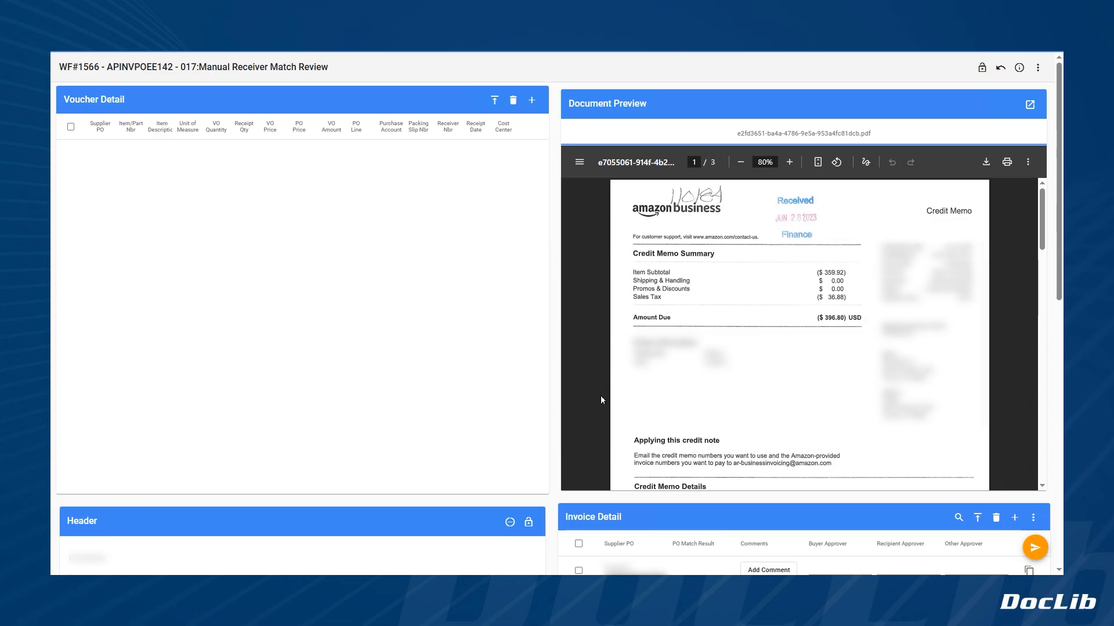
scroll(601, 392, down, 1)
scroll(543, 427, down, 4)
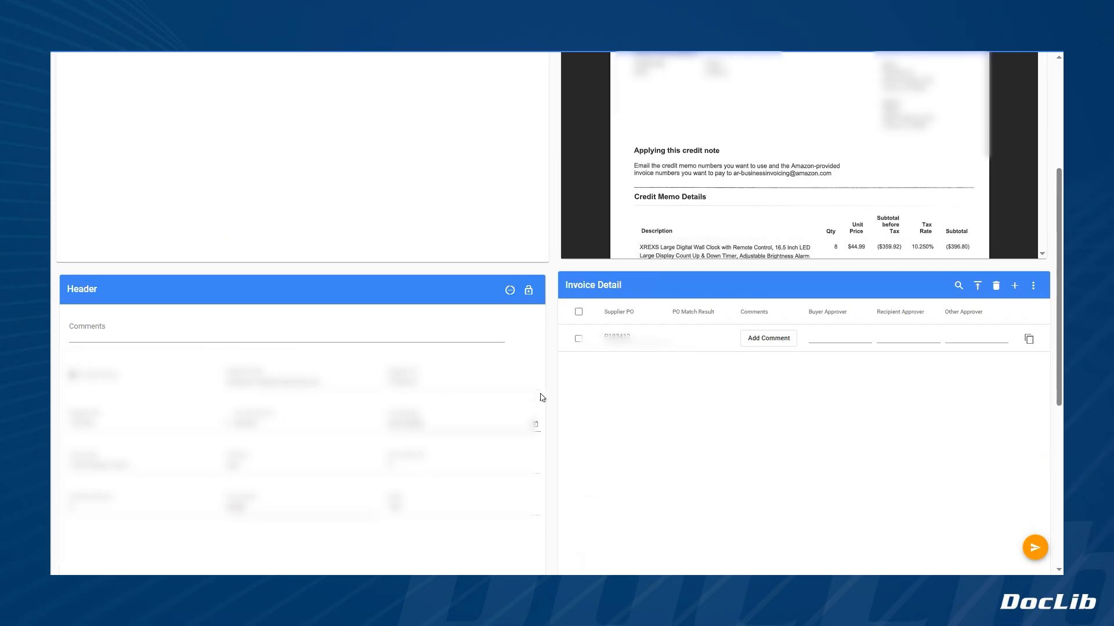
scroll(542, 386, up, 4)
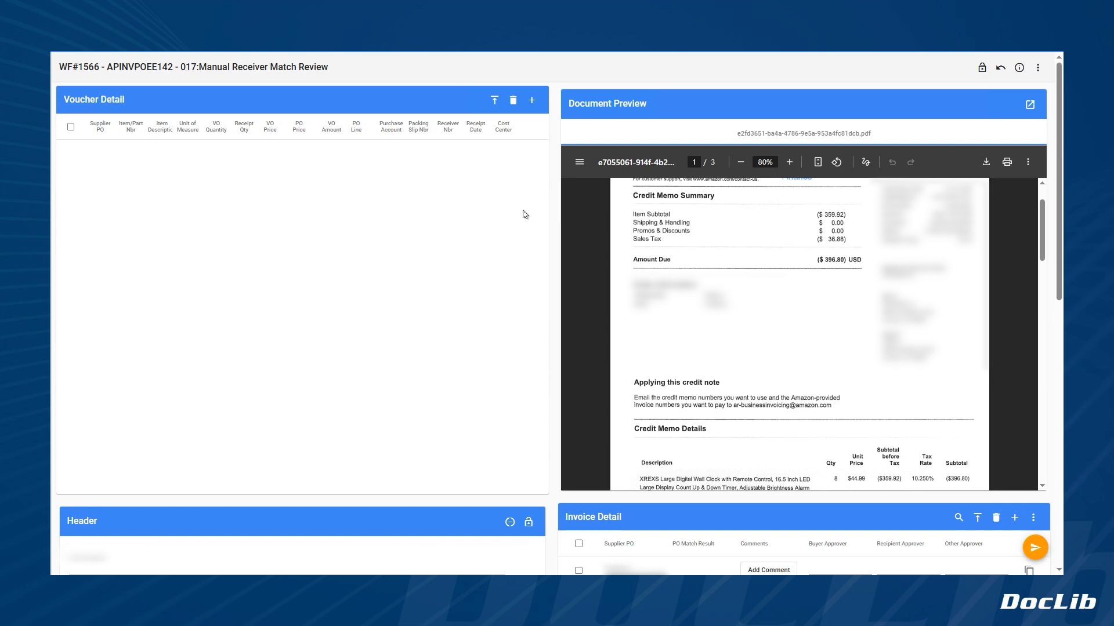
- Restore the default layout, save it, and reopen workflow 1566
click(1001, 70)
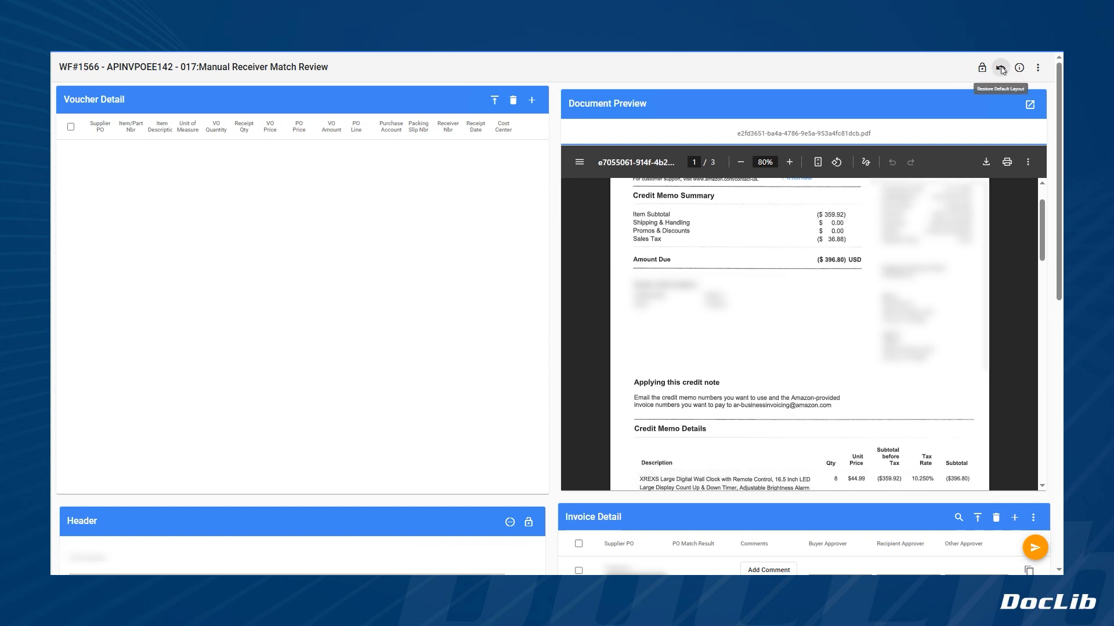
click(378, 328)
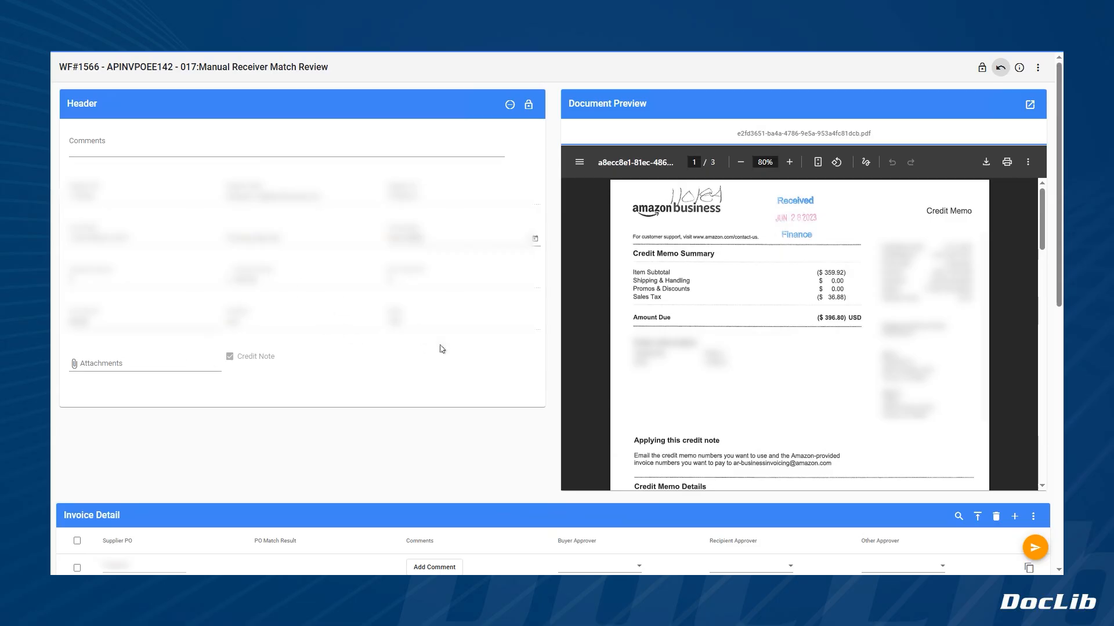
click(1037, 68)
click(1019, 91)
click(154, 116)
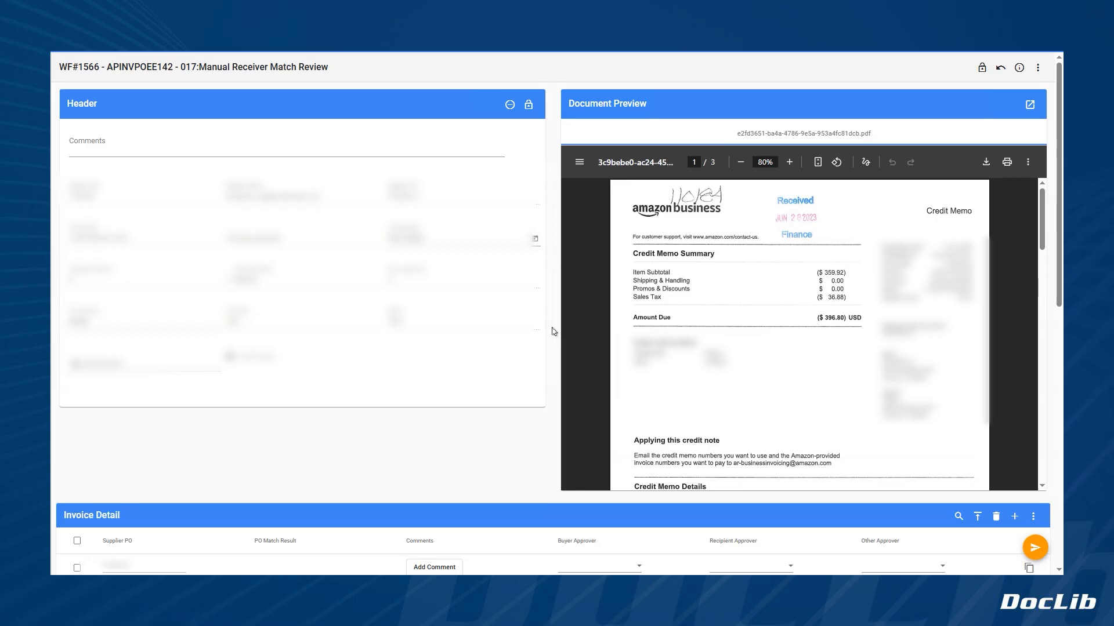
- Move the Voucher Detail section to the top of the page in place of the Header
scroll(553, 332, down, 5)
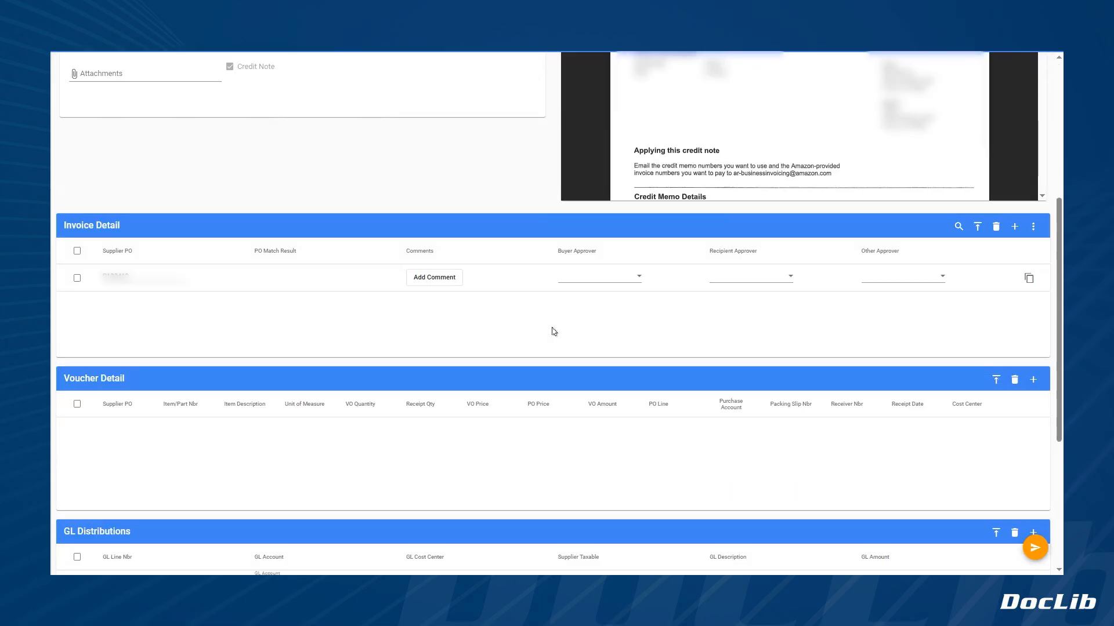
scroll(554, 332, down, 5)
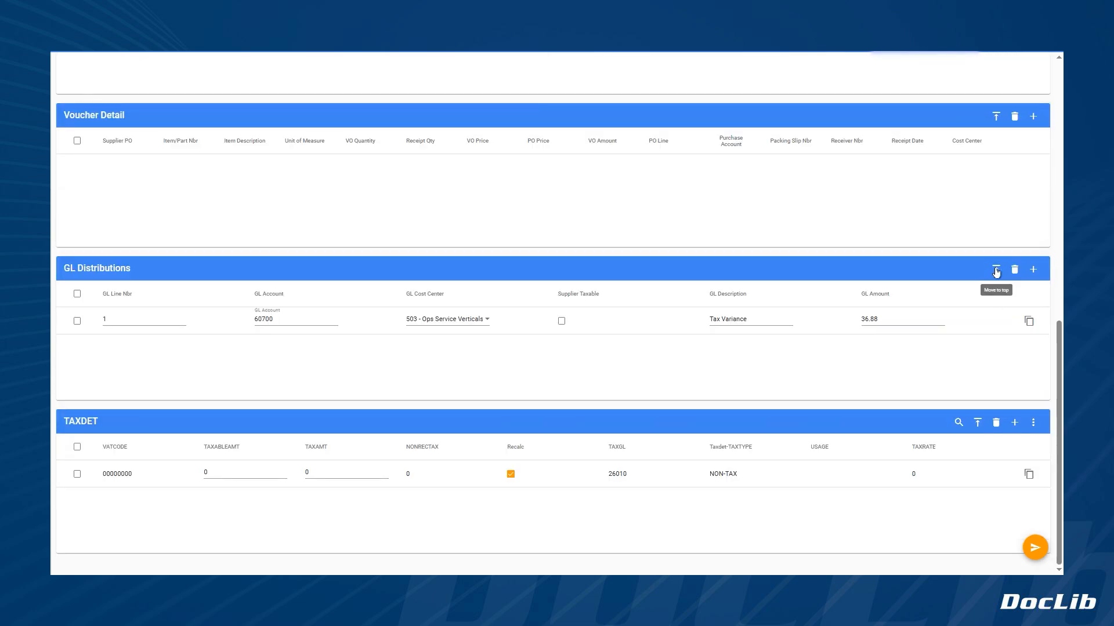
click(995, 118)
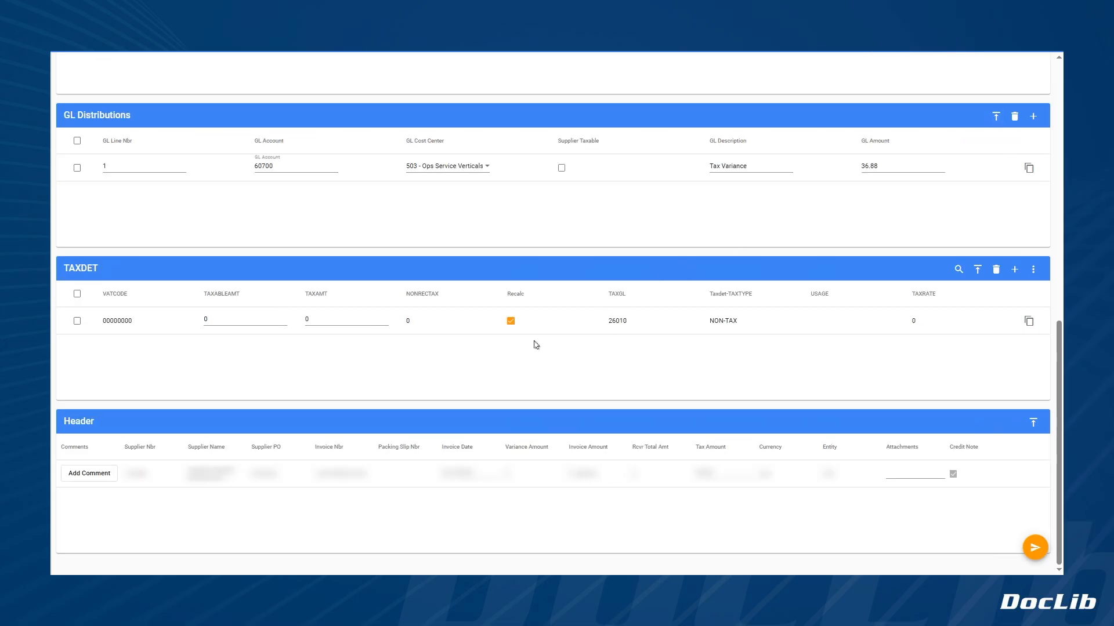
scroll(534, 344, up, 10)
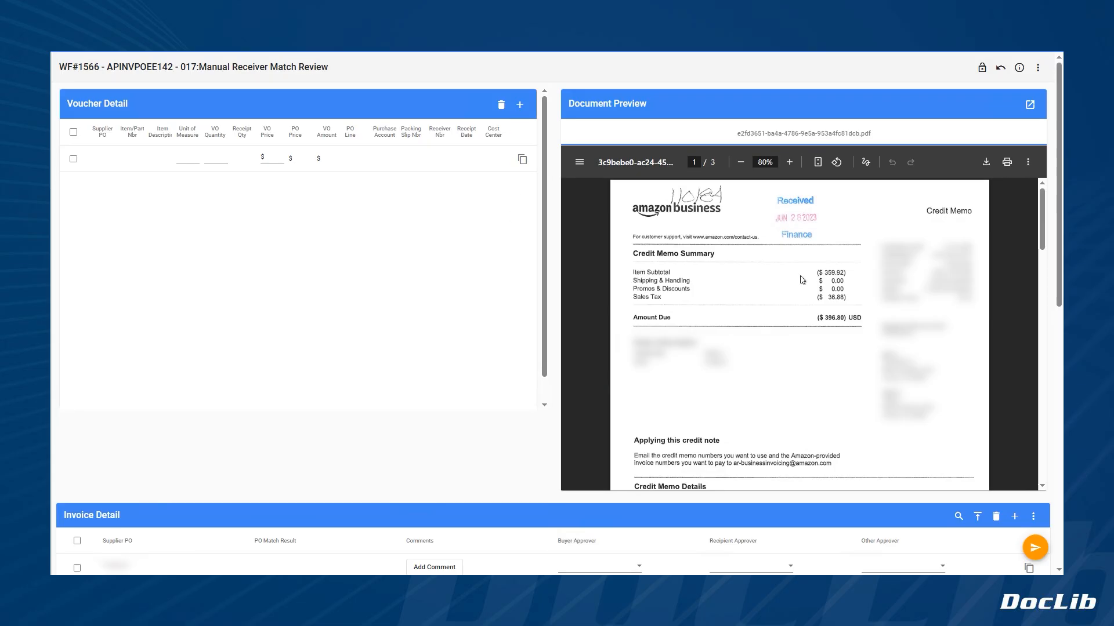
- Move the Header section from the end of the page back to the top beside Document Preview
scroll(545, 444, down, 7)
scroll(546, 445, down, 3)
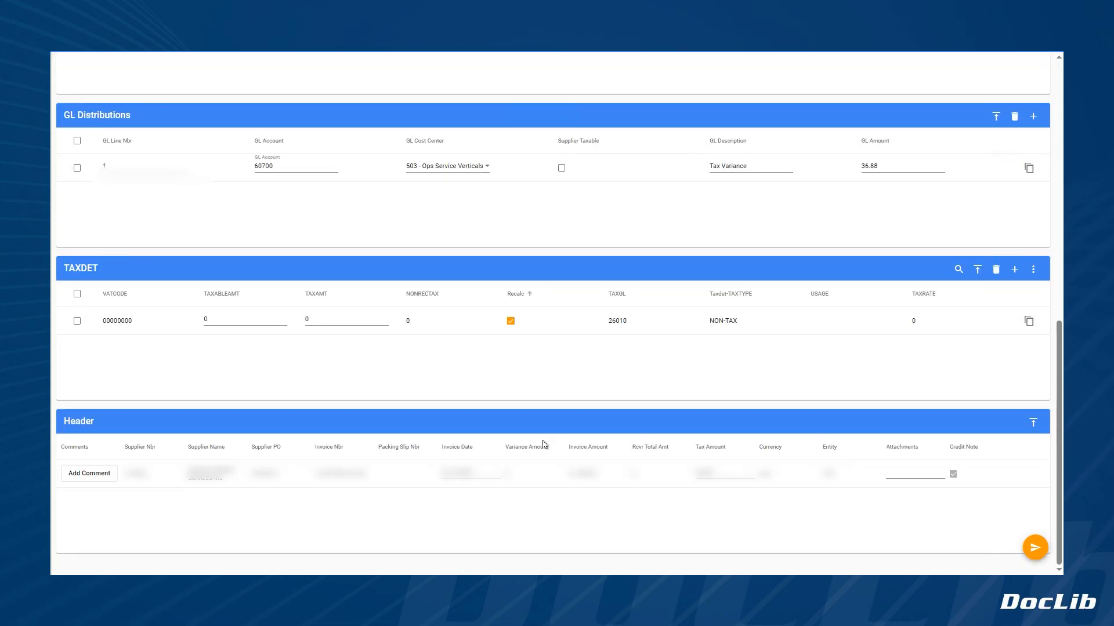
click(1034, 424)
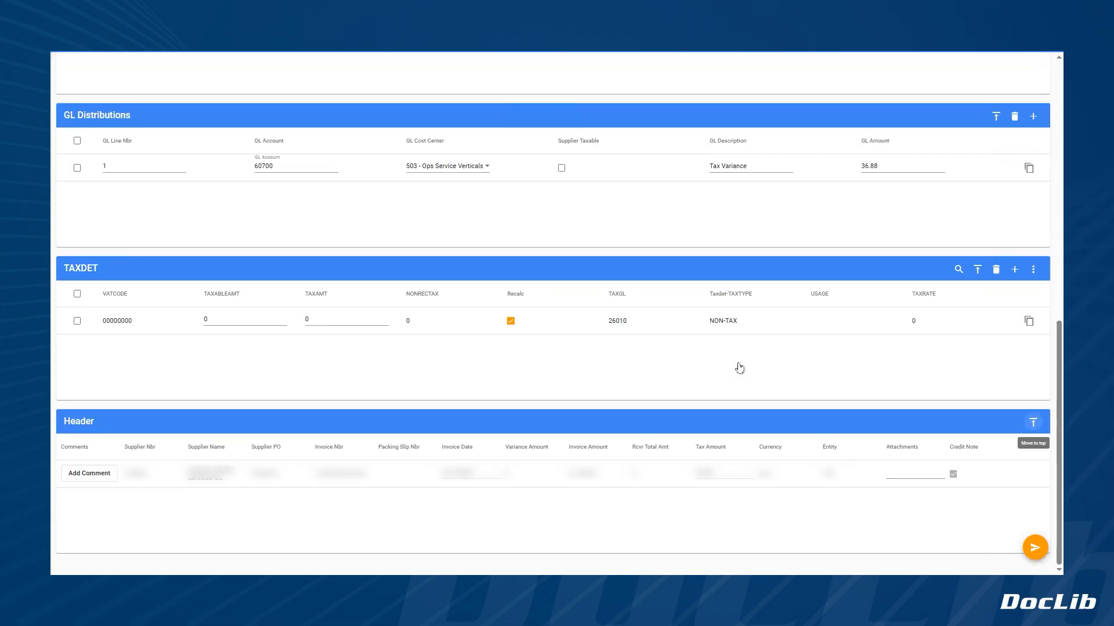
scroll(489, 293, up, 1)
scroll(489, 291, up, 10)
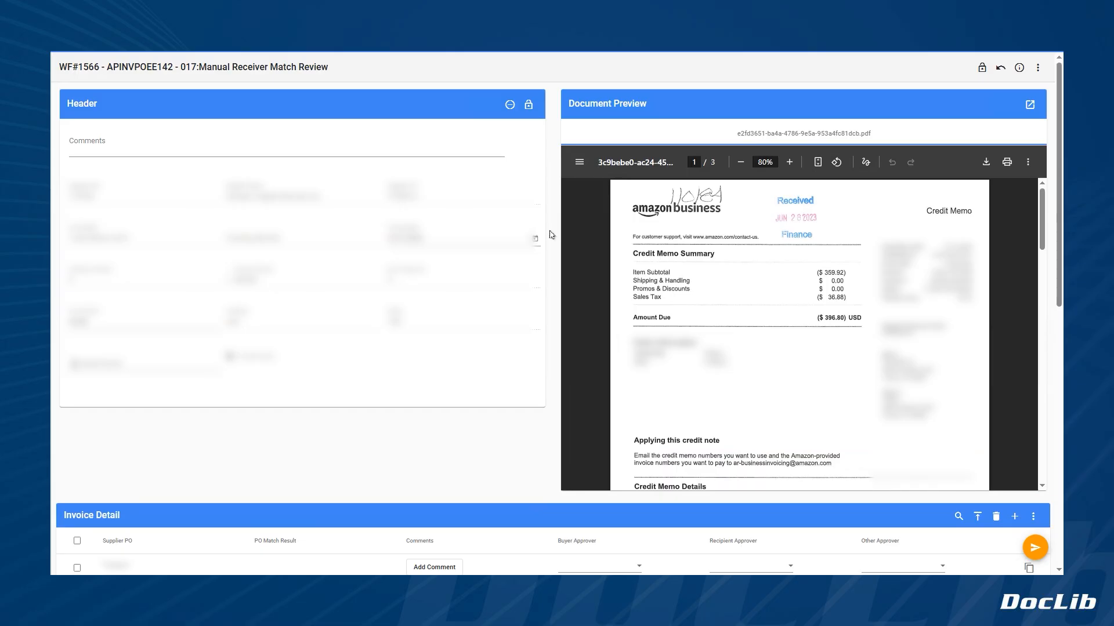
- Move the TAXDET section to the top of the page in place of the Header and look through the previewed document beside it
scroll(551, 234, down, 6)
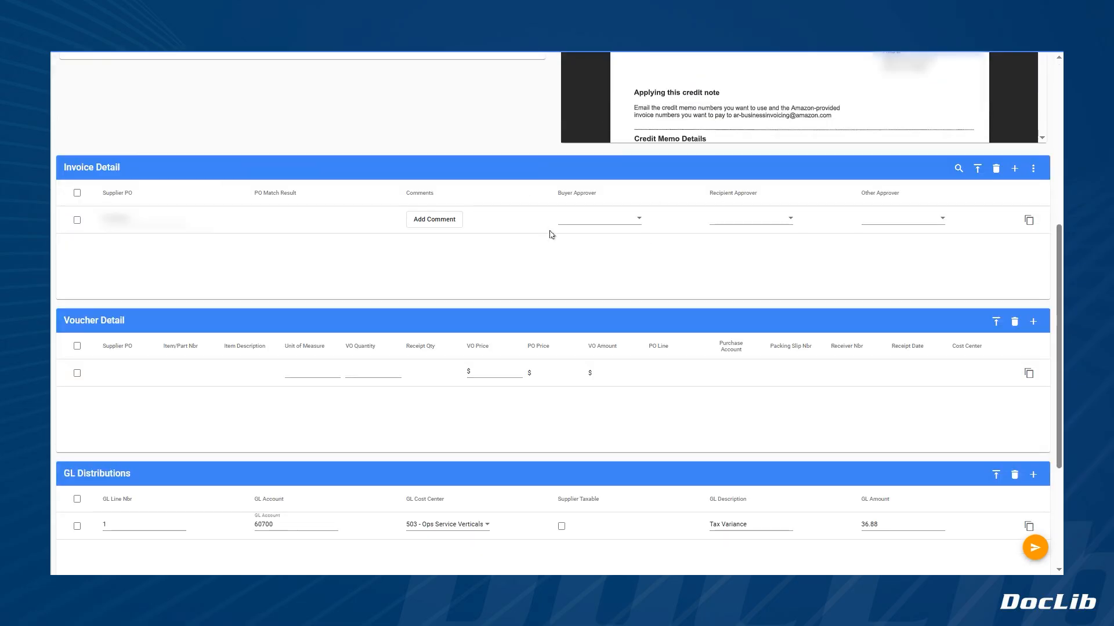
scroll(551, 234, down, 4)
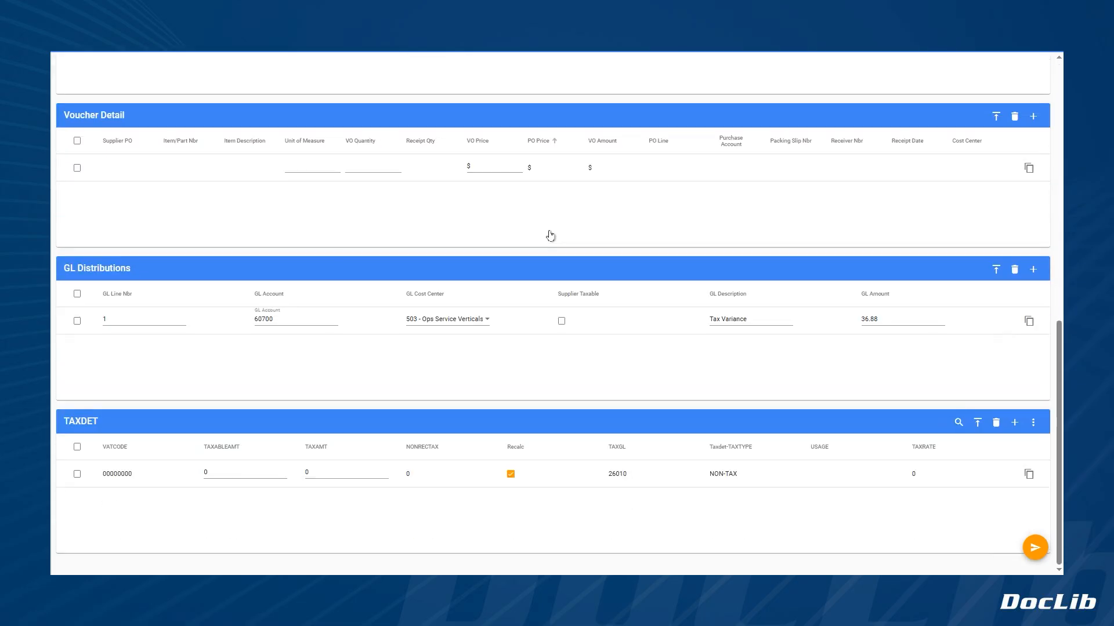
click(977, 424)
scroll(434, 183, up, 10)
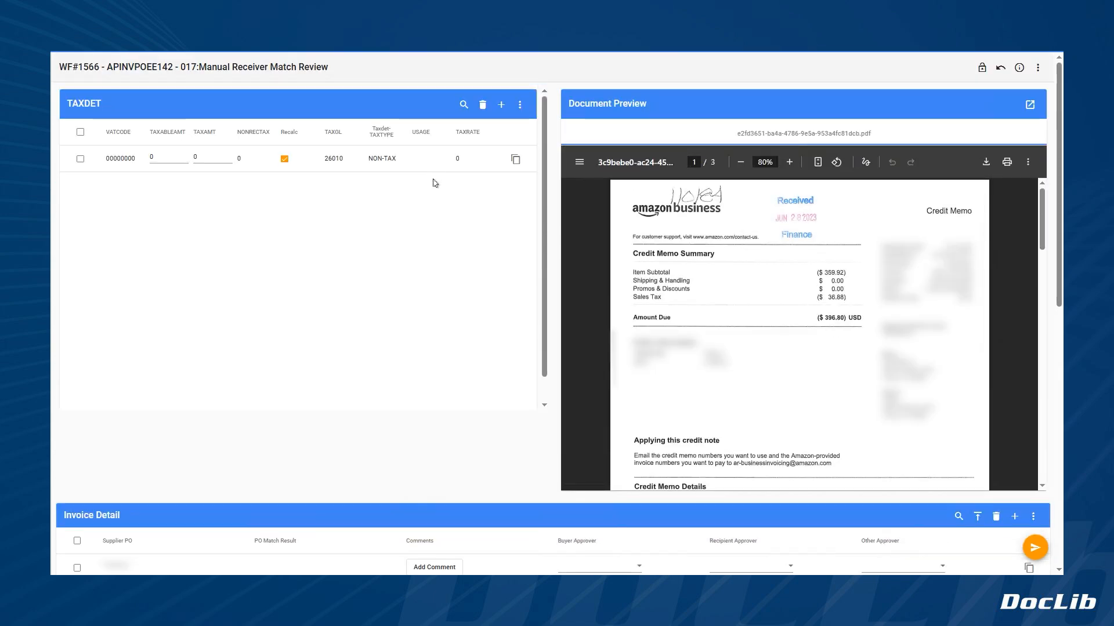
scroll(770, 328, down, 5)
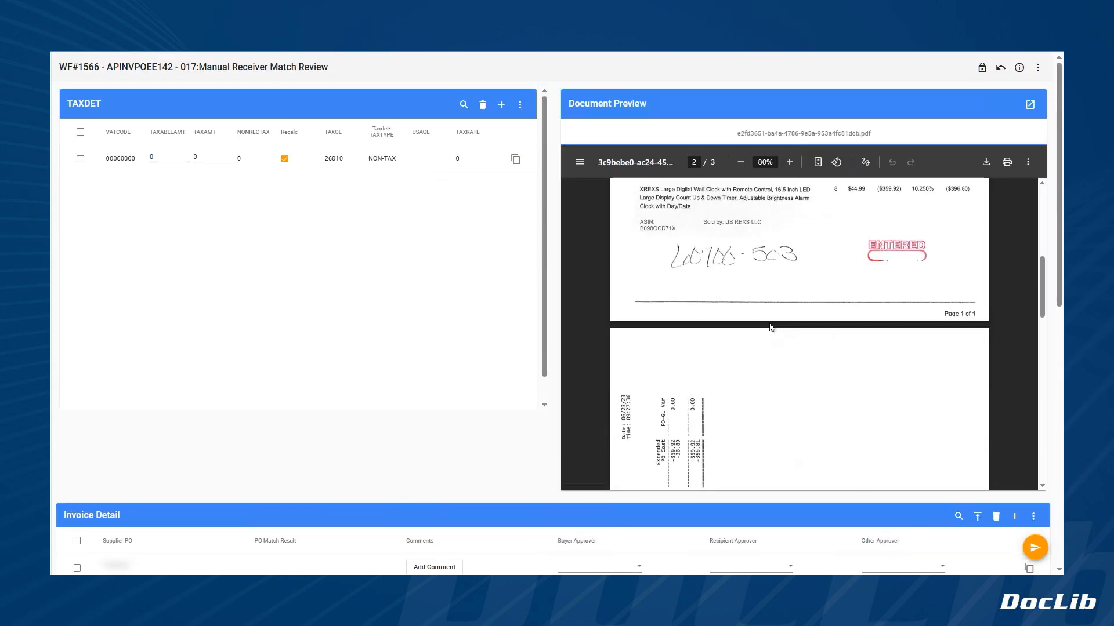
scroll(770, 327, down, 2)
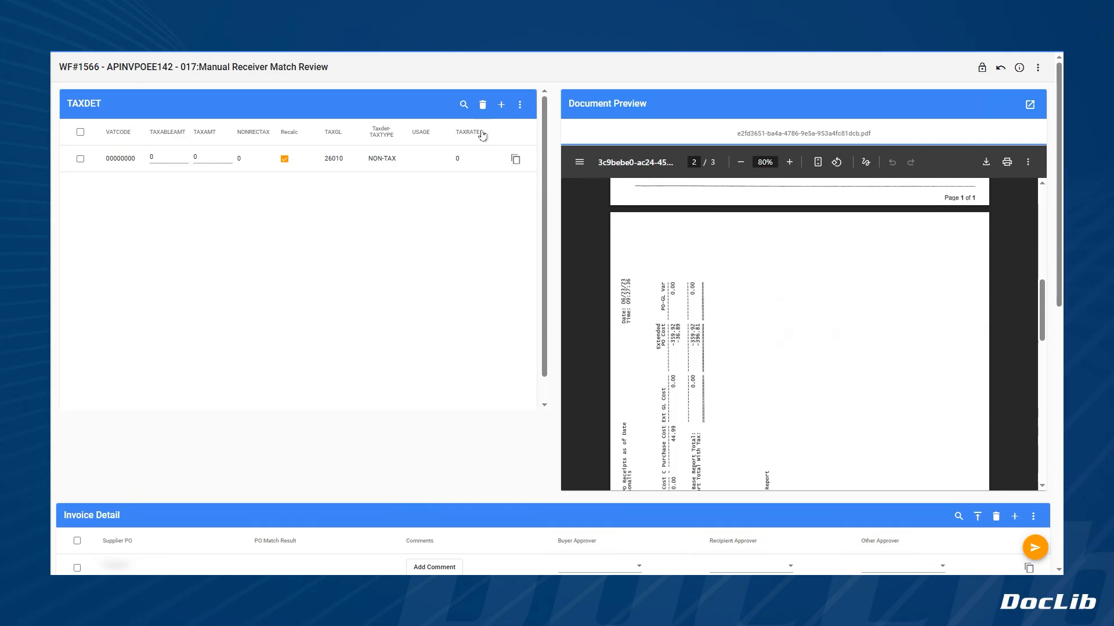
- Return the Header section to the top of the page in place of TAXDET
scroll(553, 239, down, 8)
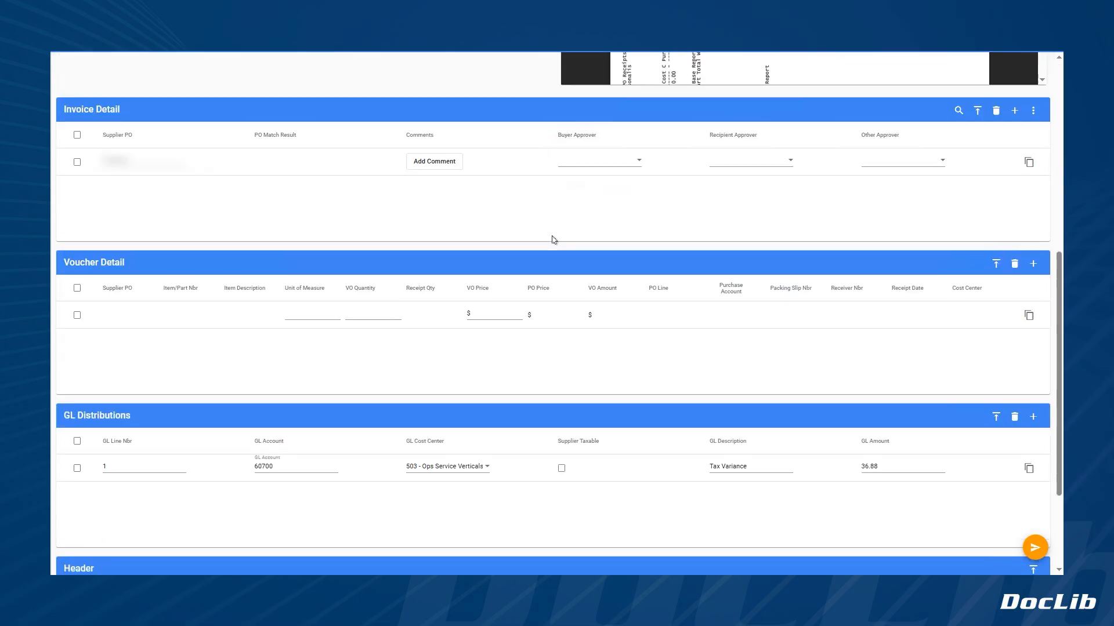
scroll(948, 450, down, 2)
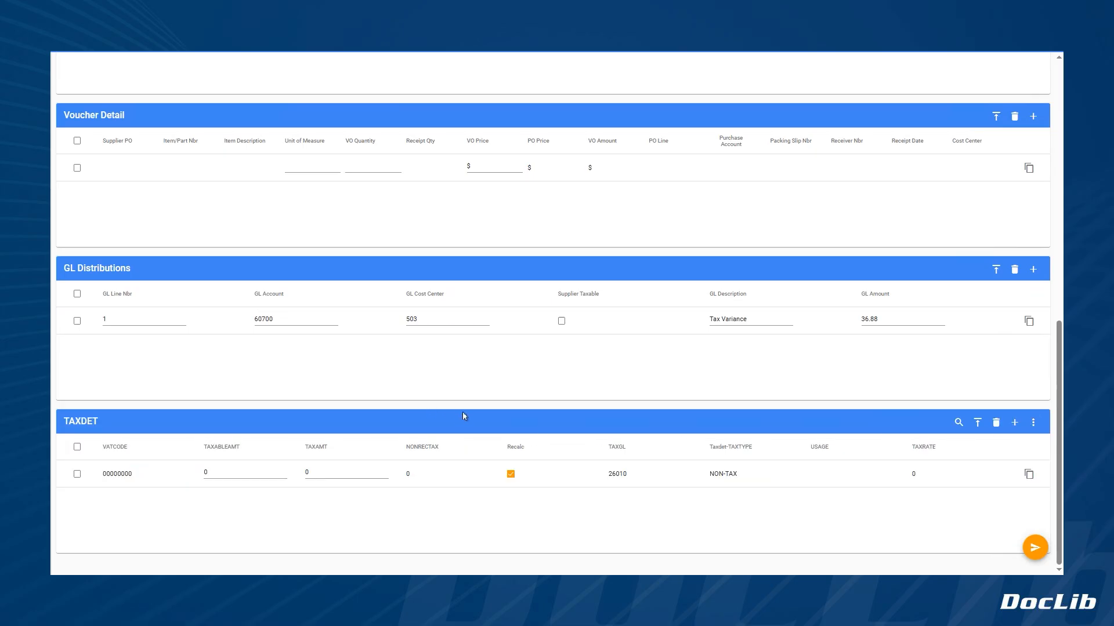
scroll(464, 409, up, 10)
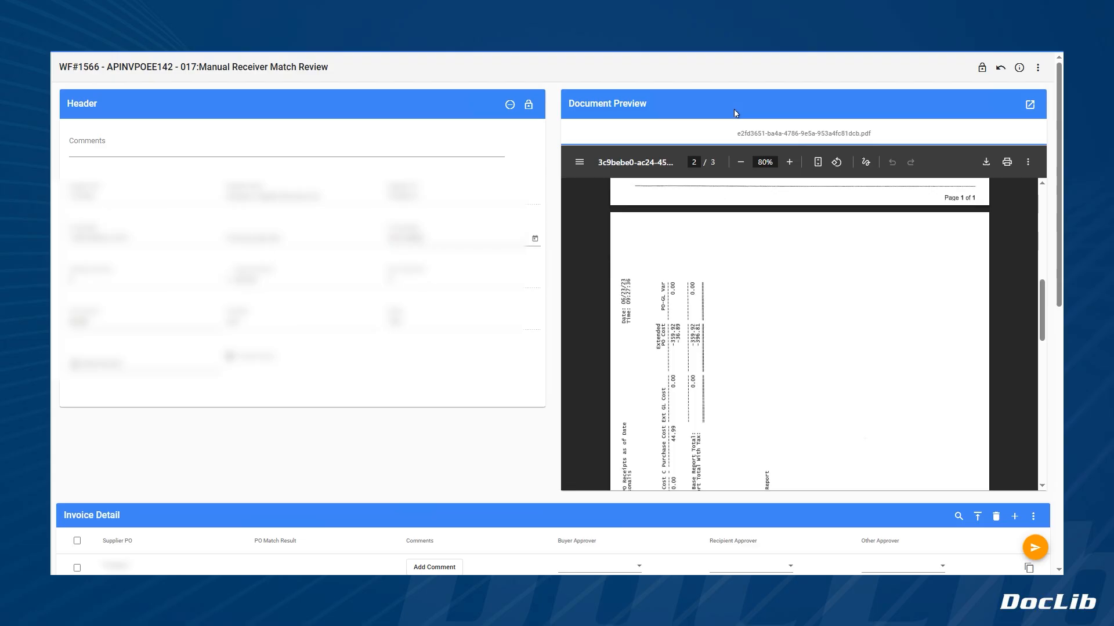
- Open the previewed document in a separate window and move that window aside to uncover the workflow page
scroll(757, 216, up, 10)
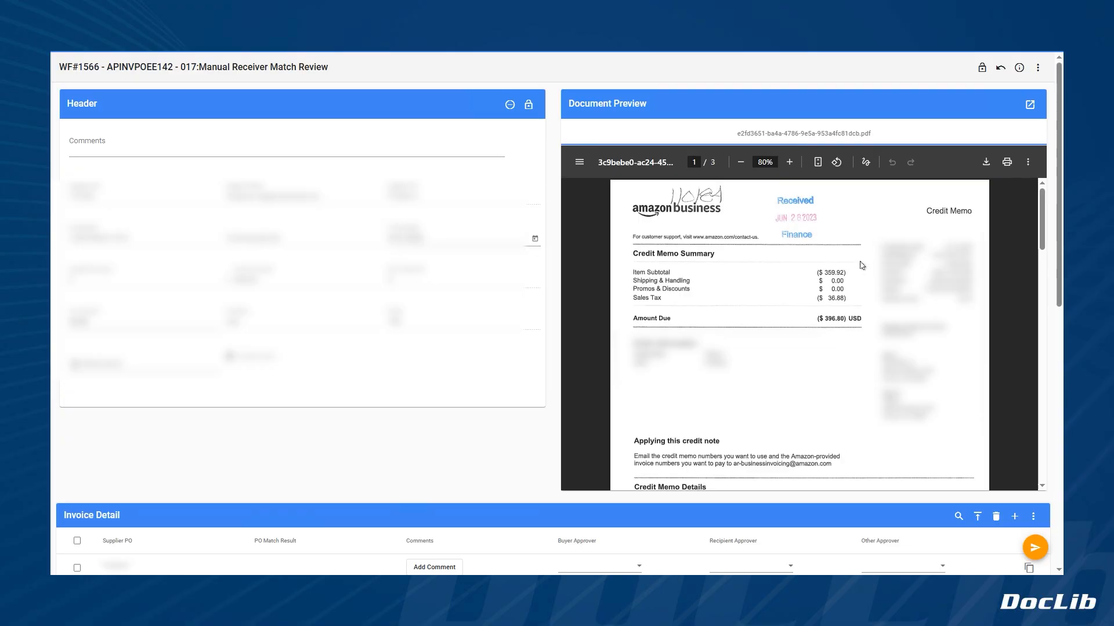
click(1031, 106)
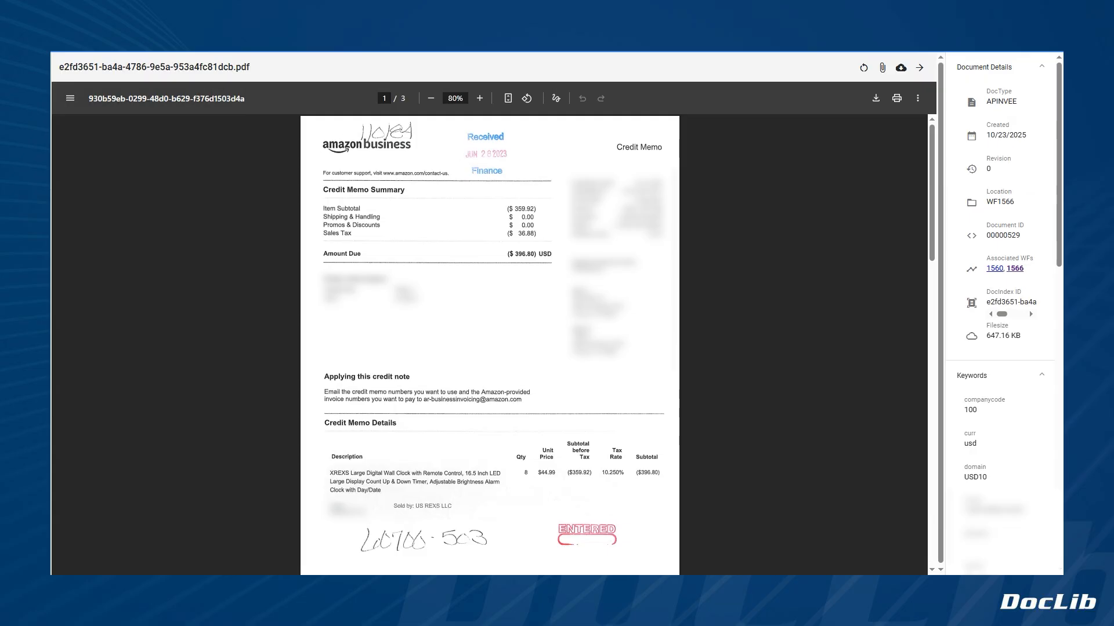
drag(191, 52, 788, 48)
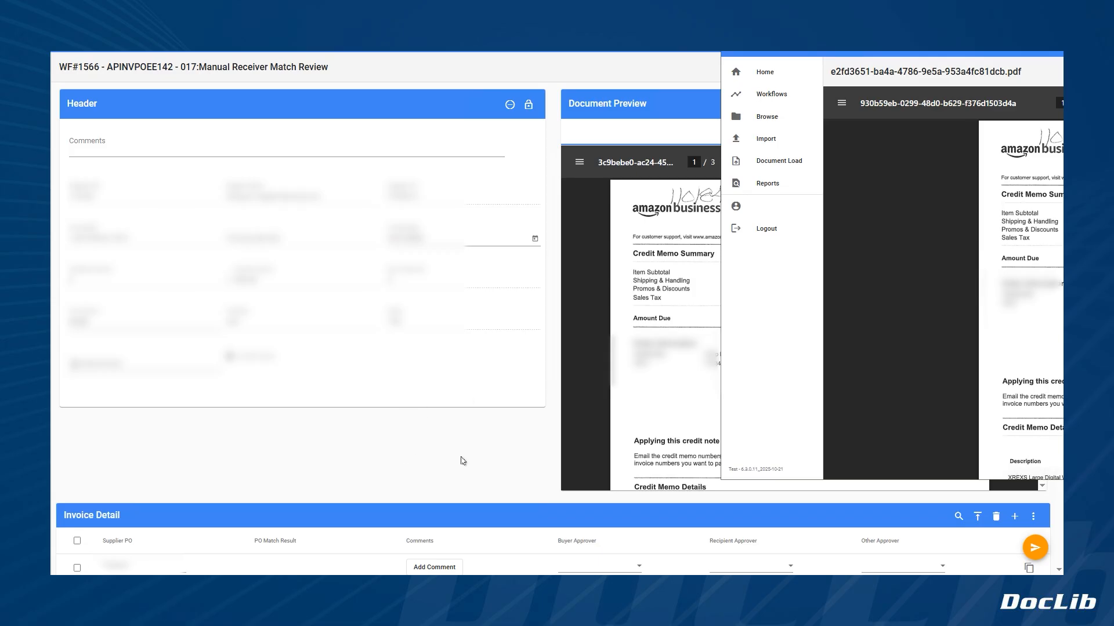
- Bring the separate document window back over the workflow page and close it
drag(888, 0, 219, 92)
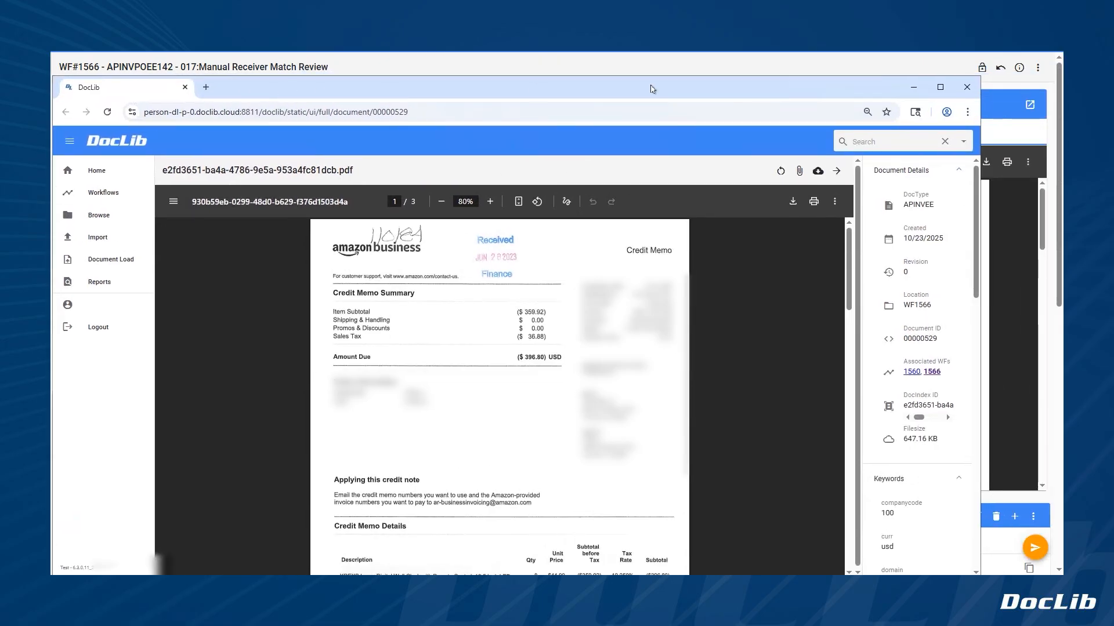
click(967, 88)
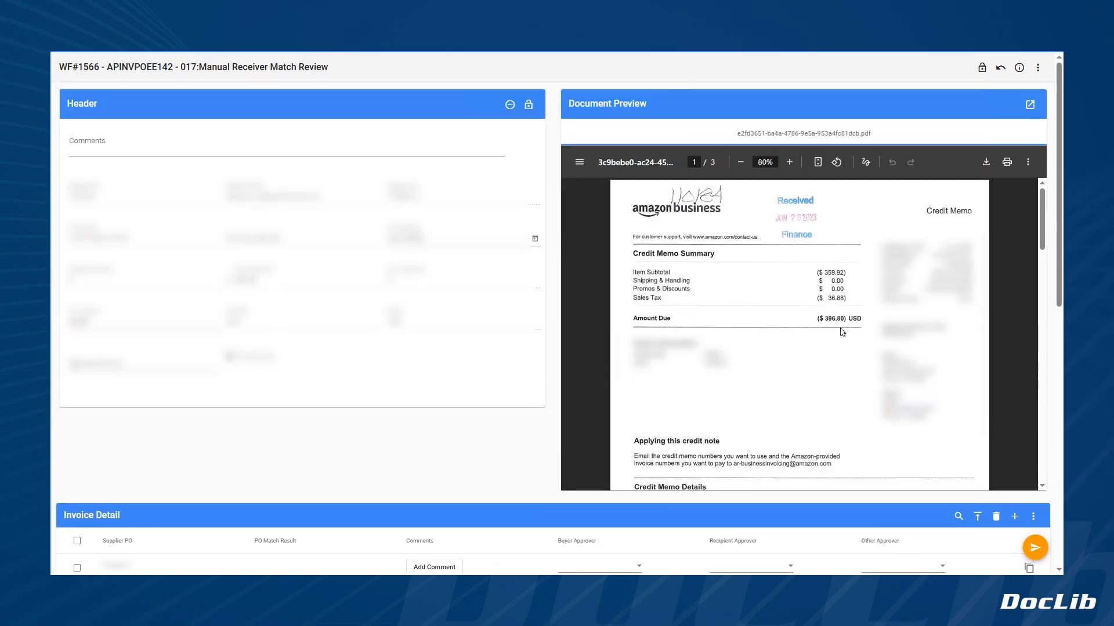
scroll(473, 429, down, 5)
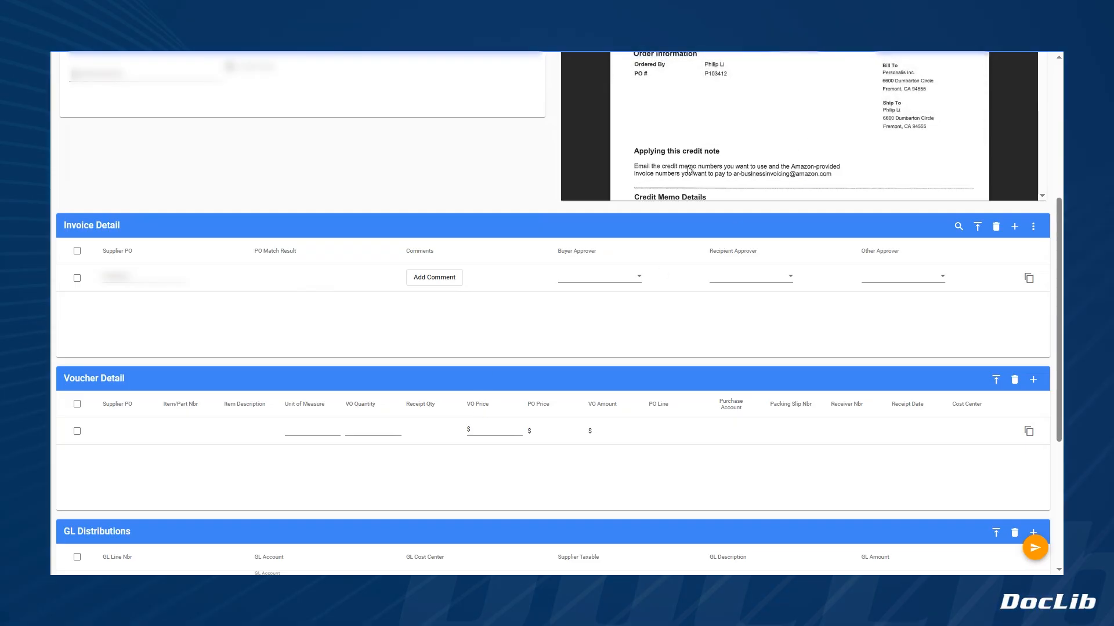
scroll(673, 279, down, 2)
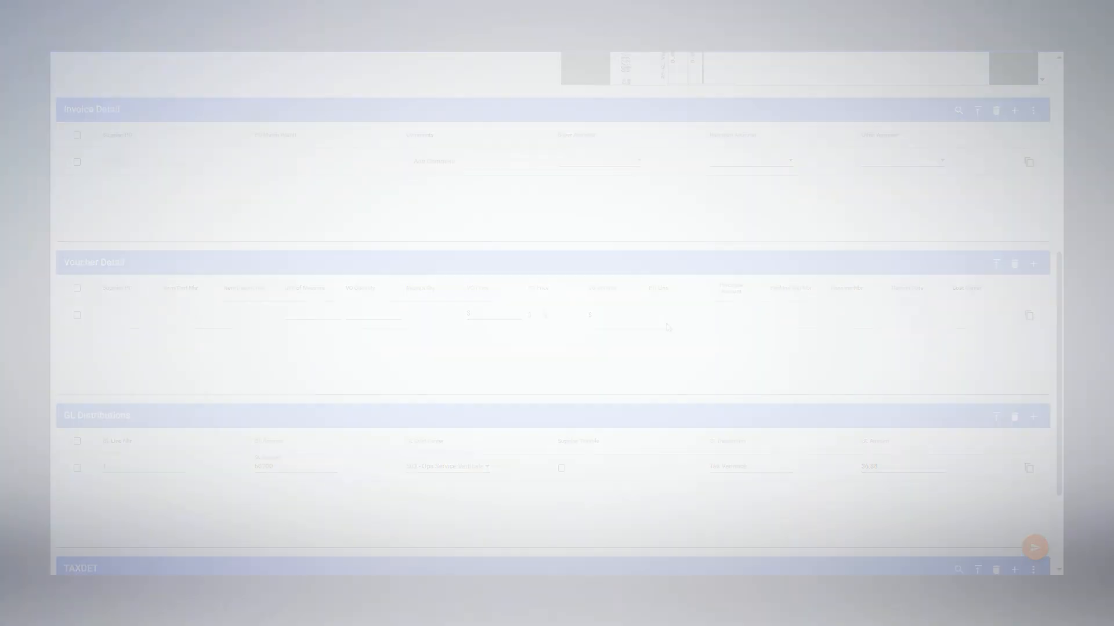